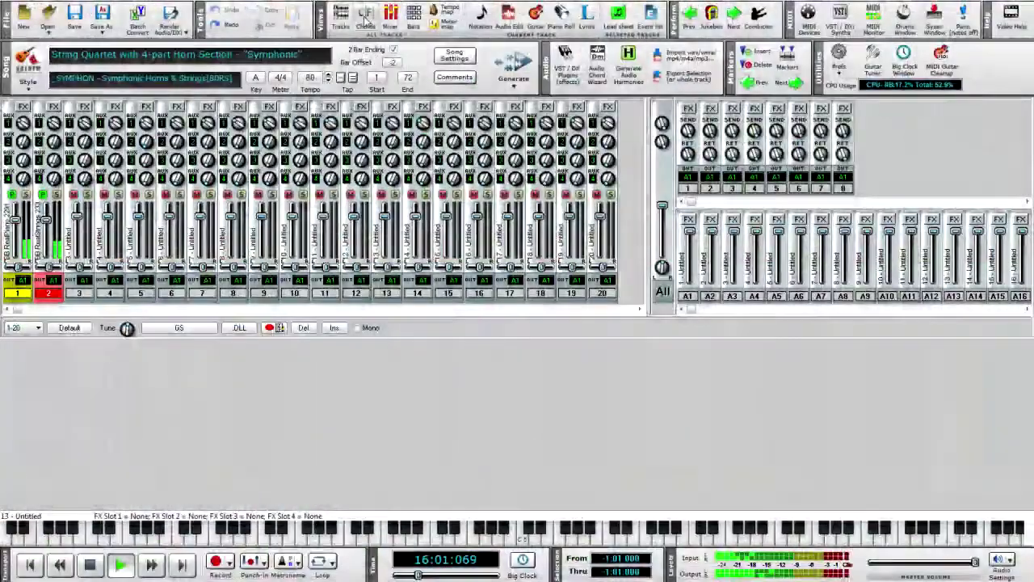
View the chord sheet of the String Quartet song, and return to the display of all its tracks.
{"action": "left_click", "coordinate": [366, 18]}
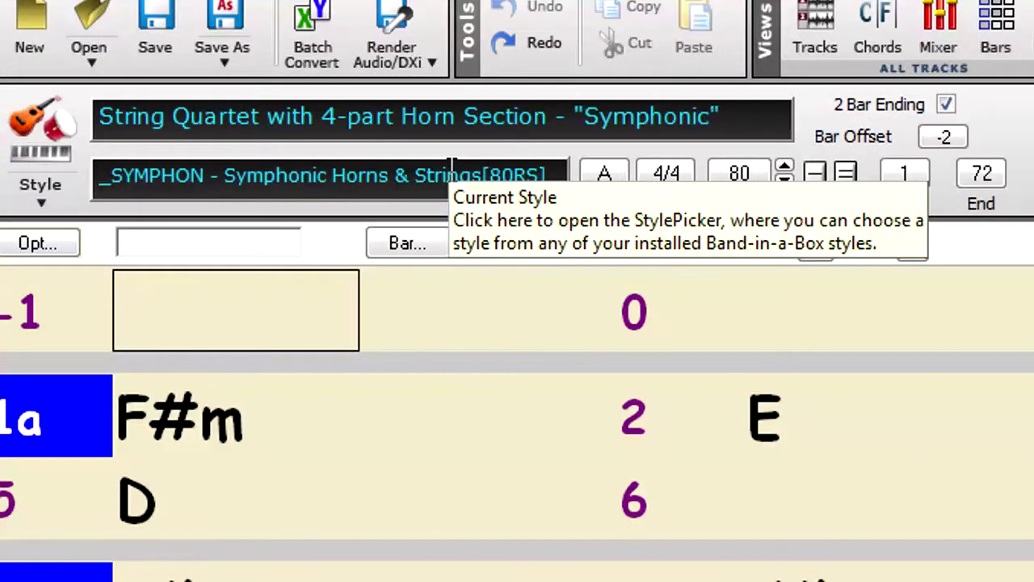
{"action": "left_click", "coordinate": [817, 23]}
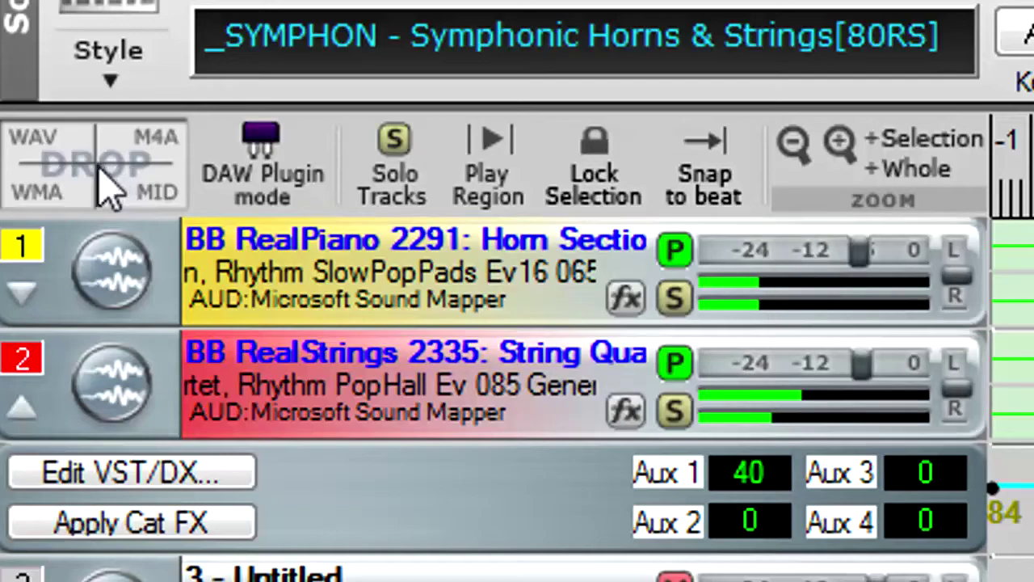
{"action": "mouse_move", "coordinate": [107, 189]}
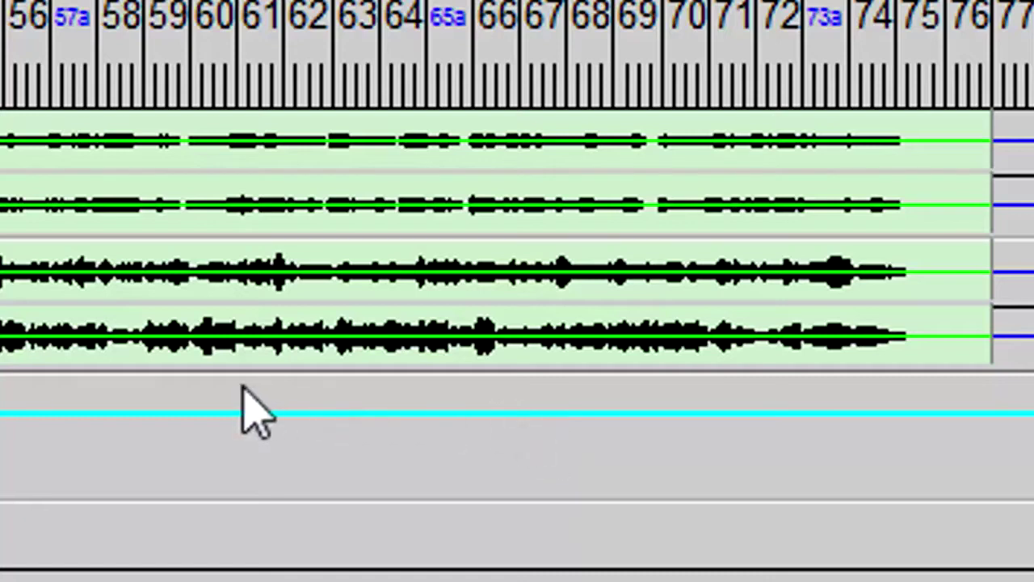
Add three volume nodes on the RealStrings track around bars 60 to 62, lowering the last one to 27.
{"action": "left_click", "coordinate": [215, 416]}
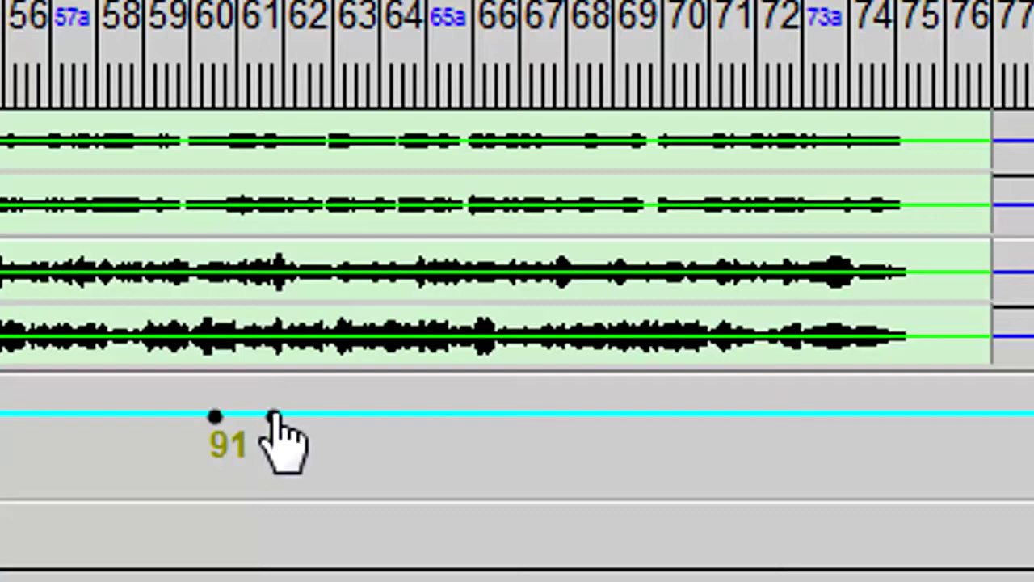
{"action": "left_click", "coordinate": [273, 416]}
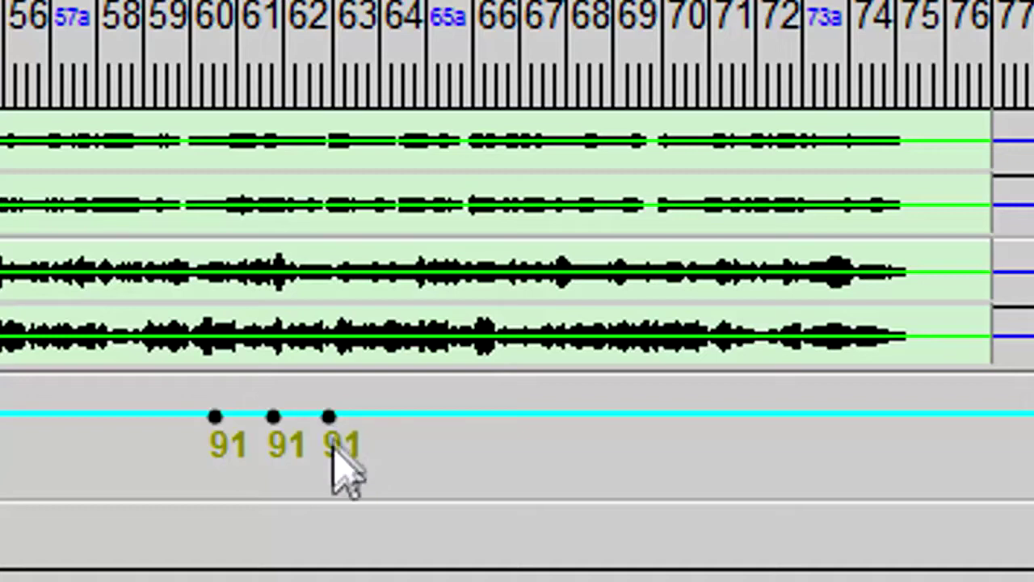
{"action": "left_click_drag", "start_coordinate": [328, 417], "coordinate": [366, 415]}
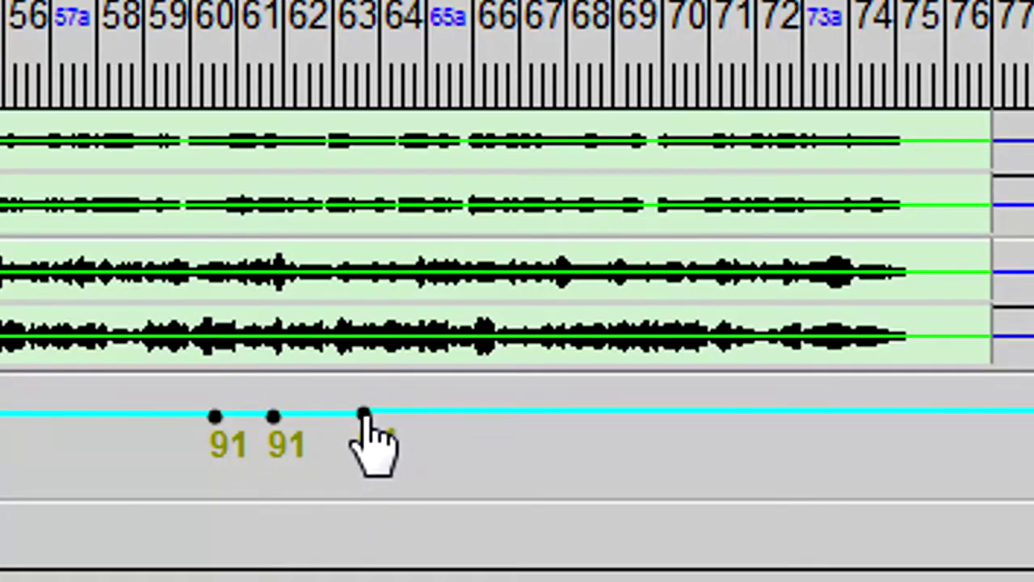
{"action": "left_click_drag", "start_coordinate": [364, 414], "coordinate": [337, 473]}
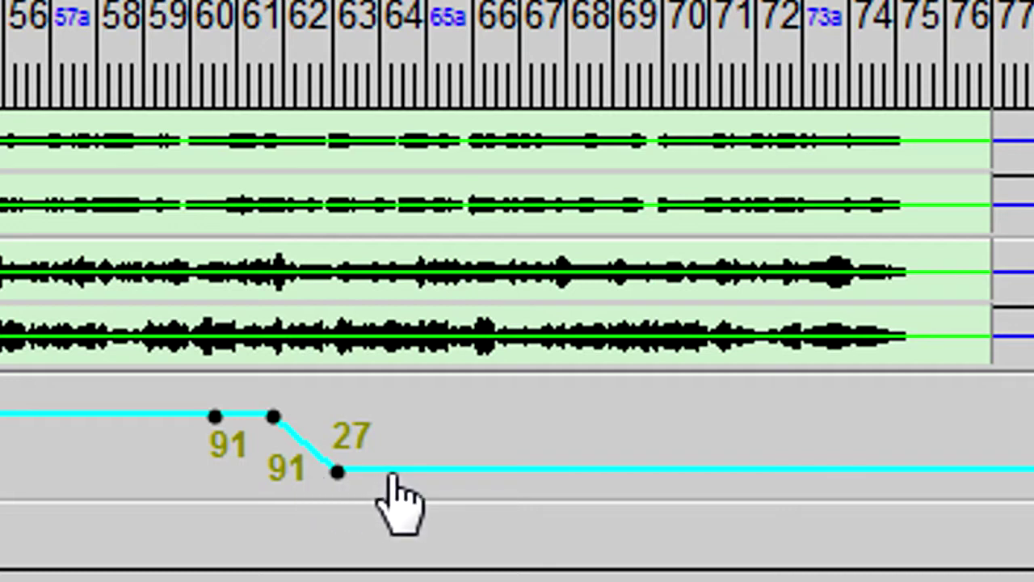
Add two more volume nodes on the RealStrings track, raising the last to 88 and placing the other directly beneath it at 30 for an abrupt jump.
{"action": "left_click", "coordinate": [486, 471]}
{"action": "left_click", "coordinate": [547, 471]}
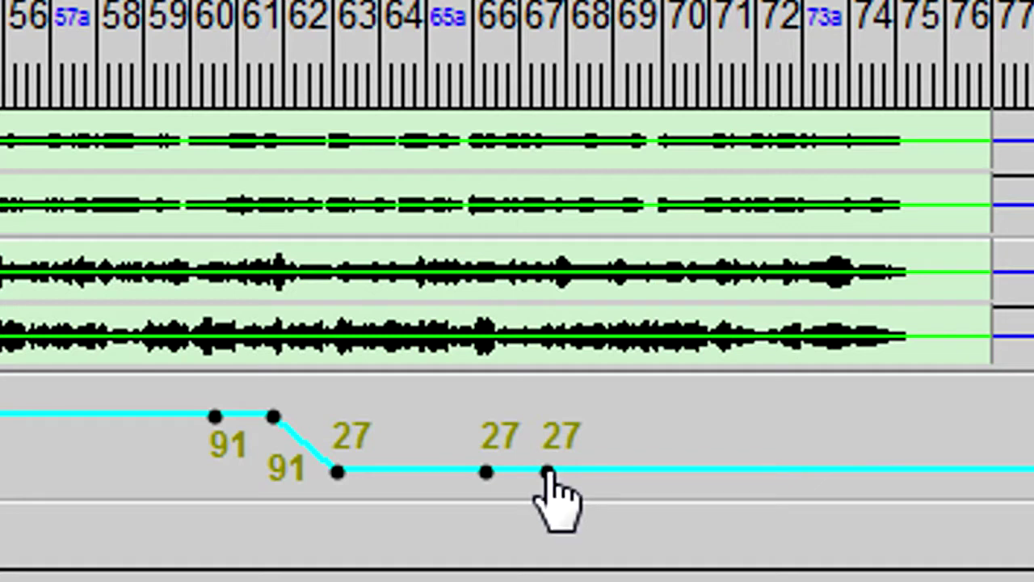
{"action": "left_click_drag", "start_coordinate": [547, 472], "coordinate": [547, 420]}
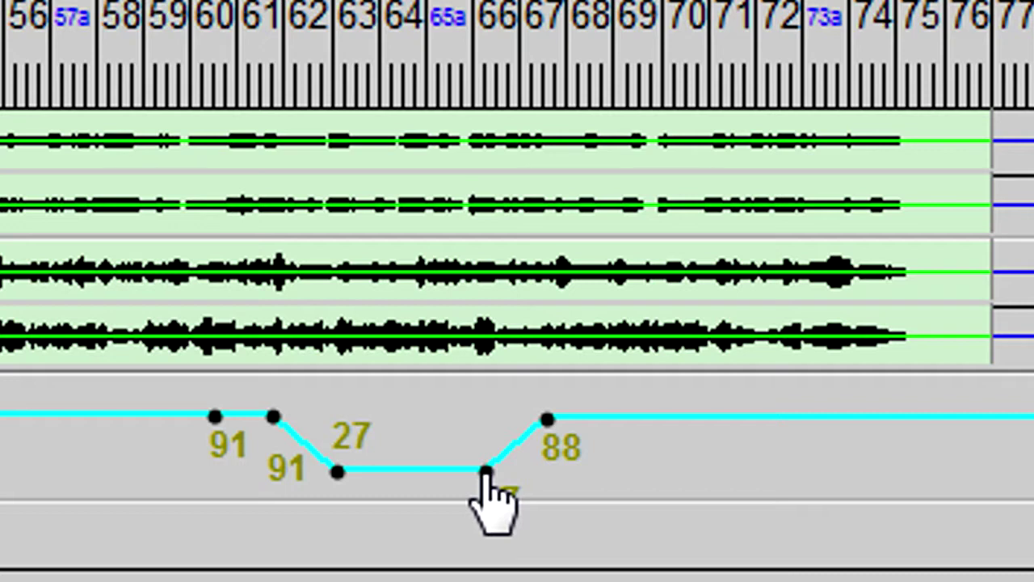
{"action": "left_click_drag", "start_coordinate": [486, 475], "coordinate": [569, 482]}
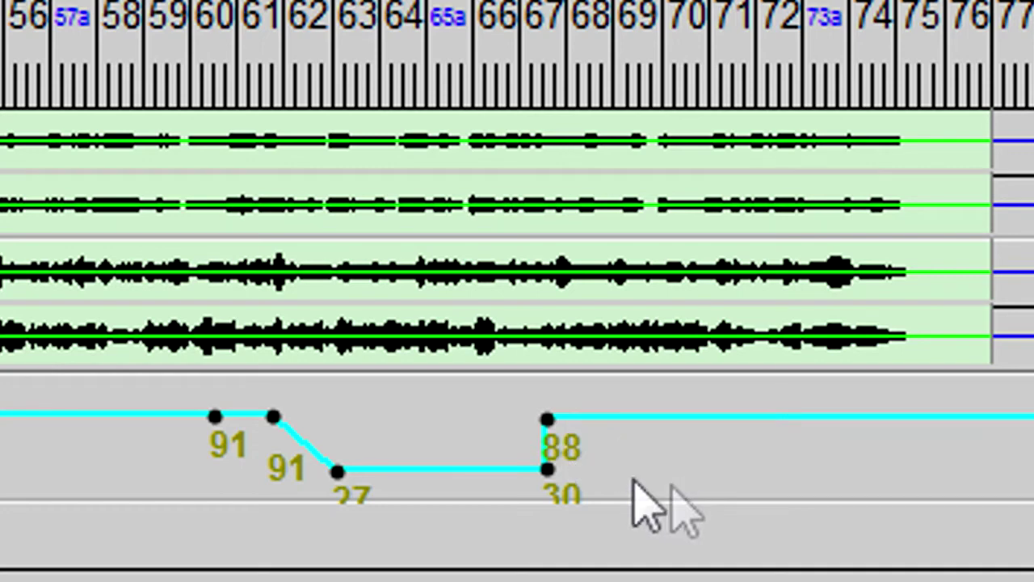
Play the song from just before the RealStrings volume dip to hear the automation.
{"action": "left_click", "coordinate": [88, 536]}
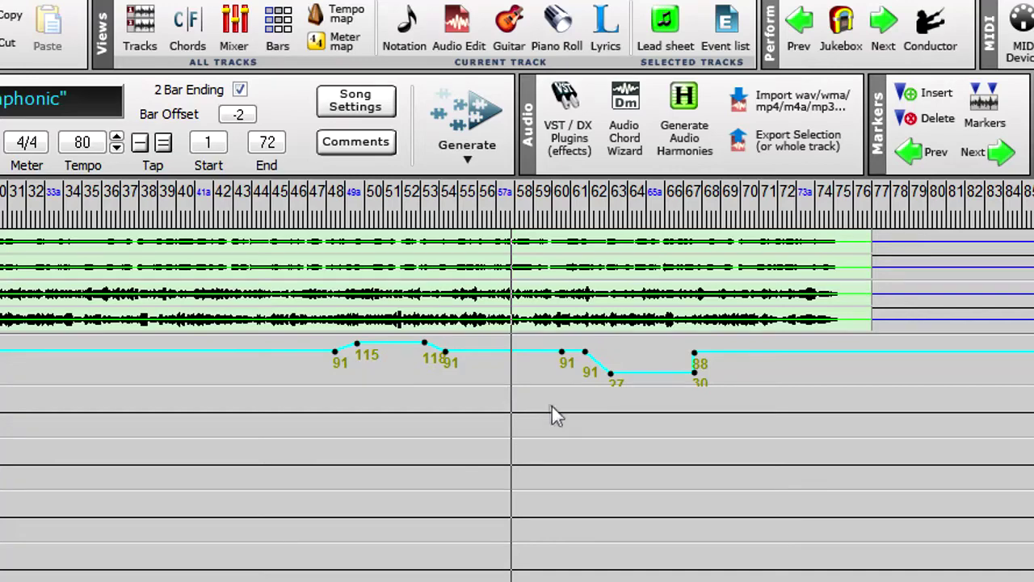
{"action": "left_click", "coordinate": [552, 407]}
{"action": "key", "text": "space"}
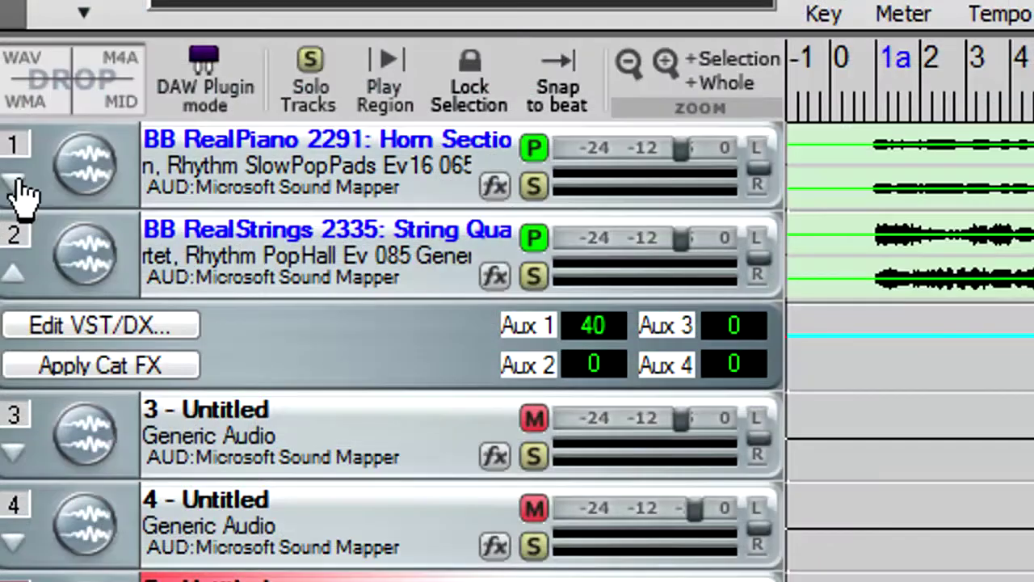
Expand the RealPiano horn section track's volume automation lane and enlarge the track's height.
{"action": "left_click", "coordinate": [15, 184]}
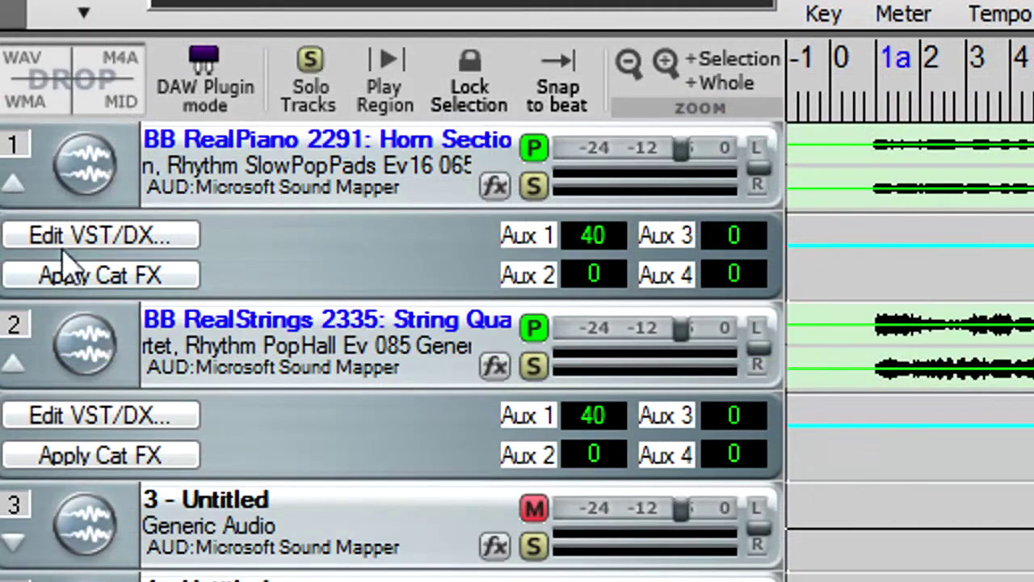
{"action": "left_click", "coordinate": [13, 183]}
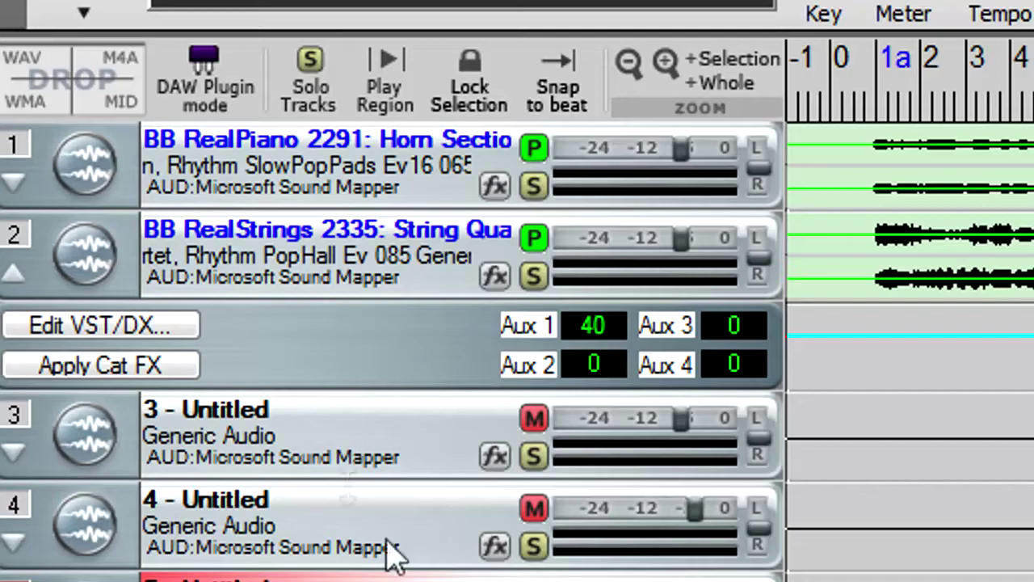
{"action": "left_click_drag", "start_coordinate": [127, 206], "coordinate": [143, 407]}
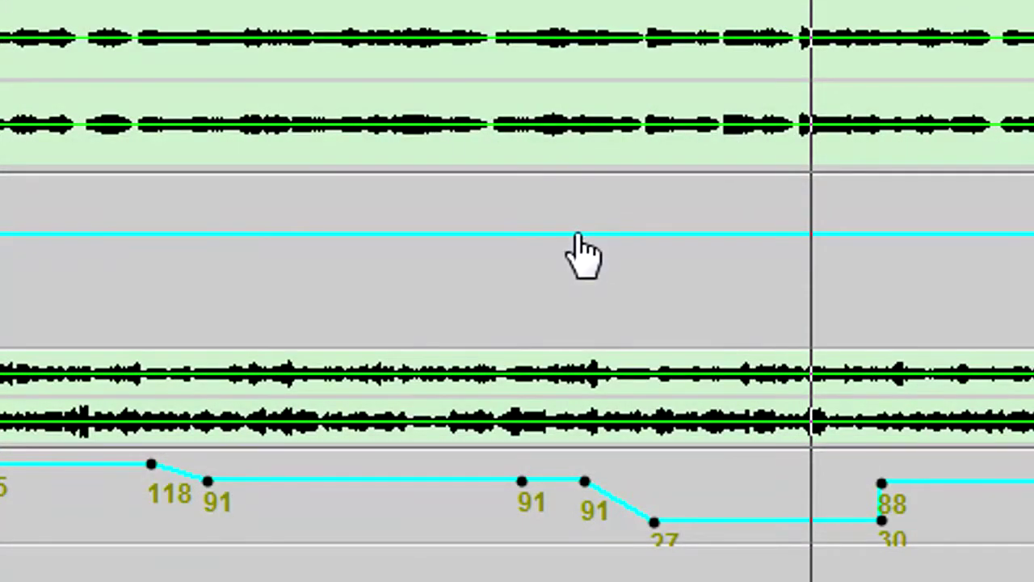
Add volume nodes on the horn track, raising it from 85 to 113 where the strings dip, holding 113, and lowering it again.
{"action": "left_click", "coordinate": [576, 236]}
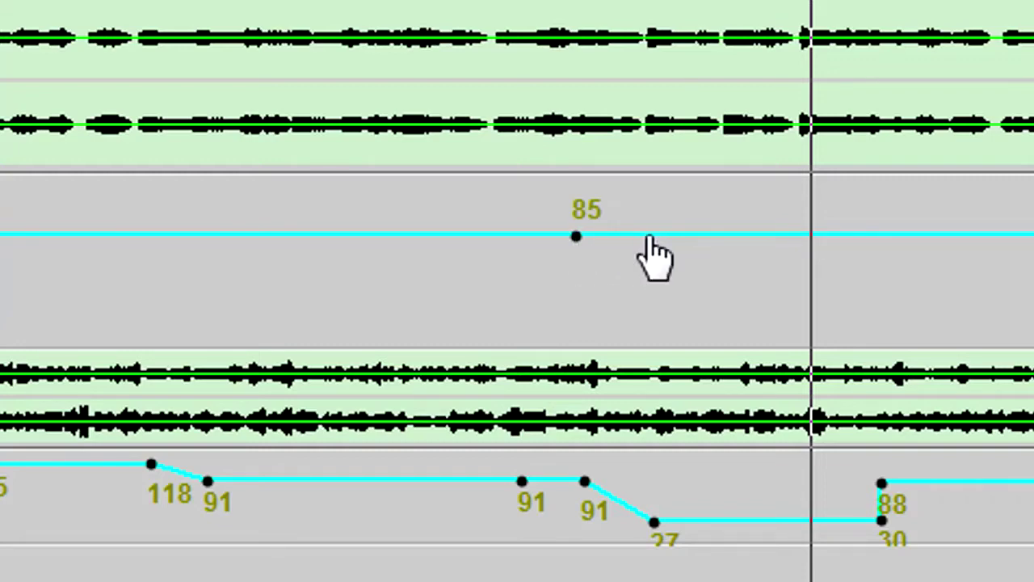
{"action": "left_click", "coordinate": [649, 235]}
{"action": "left_click_drag", "start_coordinate": [648, 235], "coordinate": [641, 202]}
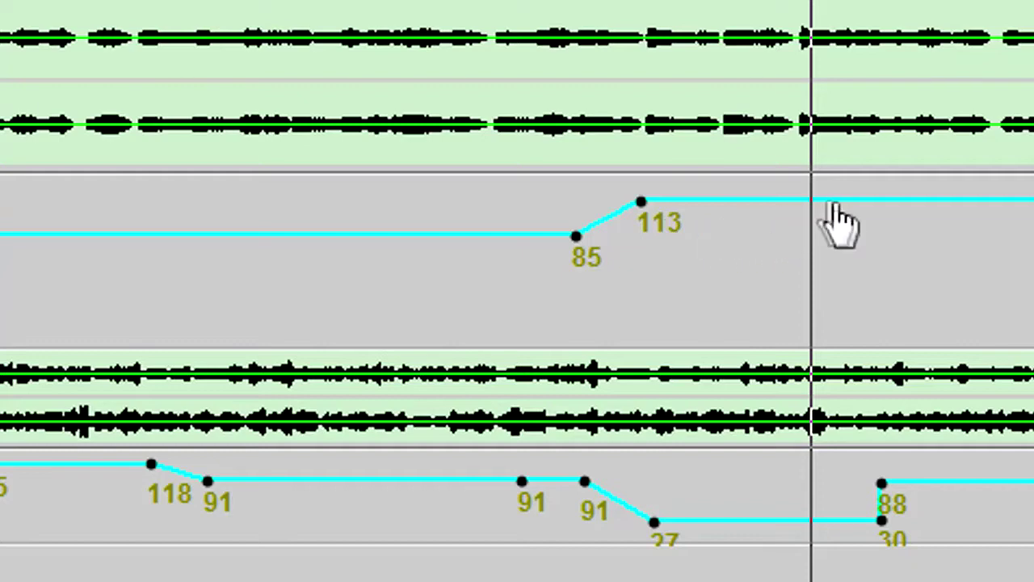
{"action": "left_click", "coordinate": [822, 201]}
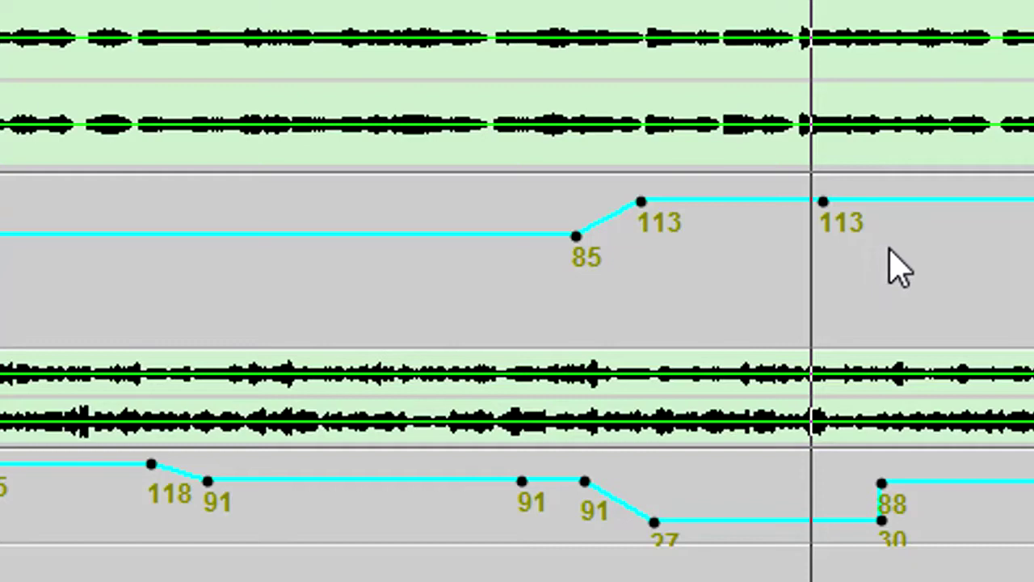
{"action": "mouse_move", "coordinate": [891, 257]}
{"action": "left_mouse_down"}
{"action": "mouse_move", "coordinate": [901, 244]}
{"action": "mouse_move", "coordinate": [912, 270]}
{"action": "mouse_move", "coordinate": [911, 259]}
{"action": "left_mouse_up"}
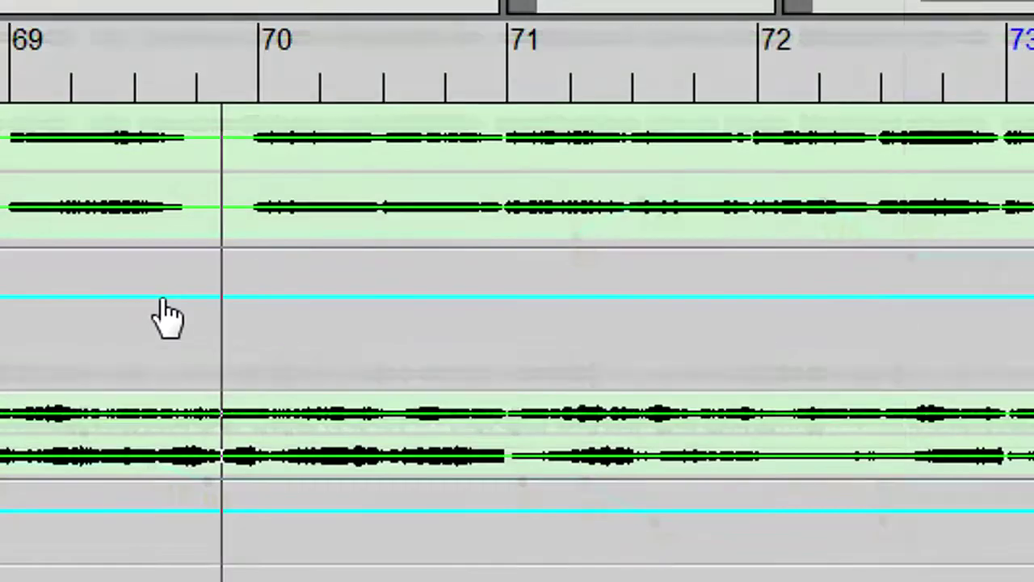
Add a volume node at 87 on the horn track between bars 69 and 70.
{"action": "left_click", "coordinate": [162, 299]}
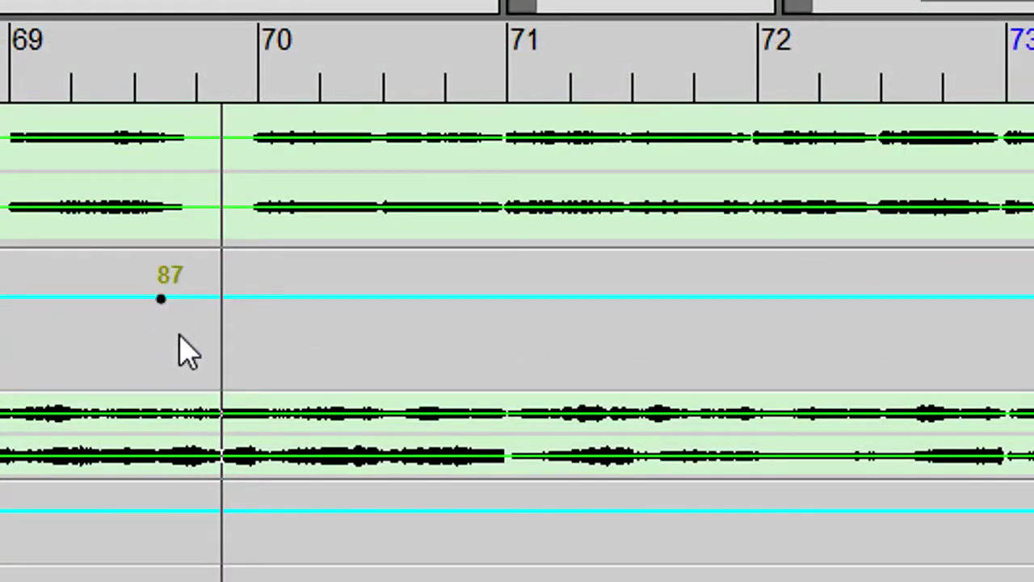
{"action": "left_click", "coordinate": [162, 298], "text": "alt"}
{"action": "right_click", "coordinate": [246, 300]}
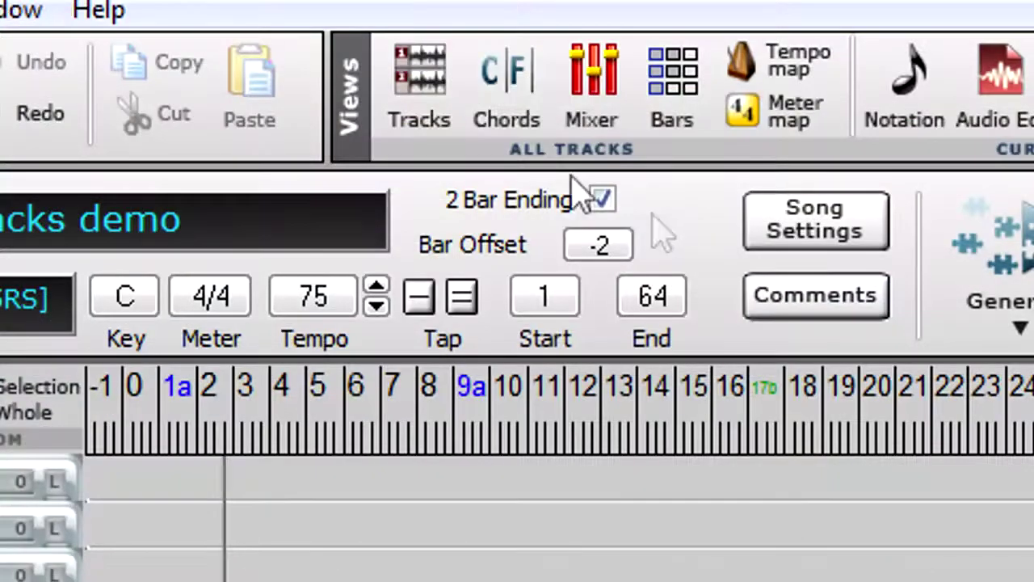
View the chord sheet of the CountryCrossover demo, and return to the display of all its tracks.
{"action": "left_click", "coordinate": [531, 127]}
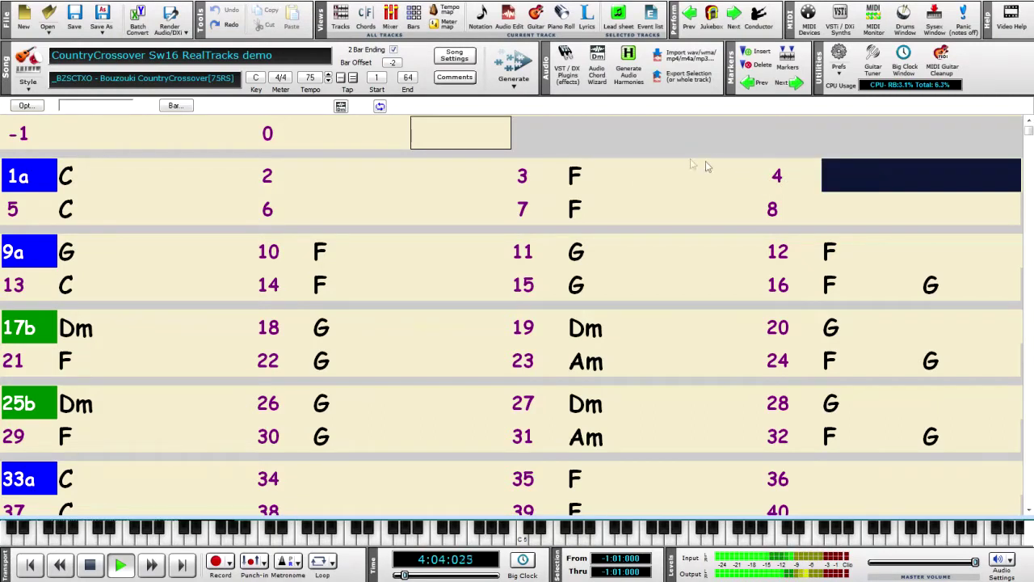
{"action": "left_click", "coordinate": [343, 23]}
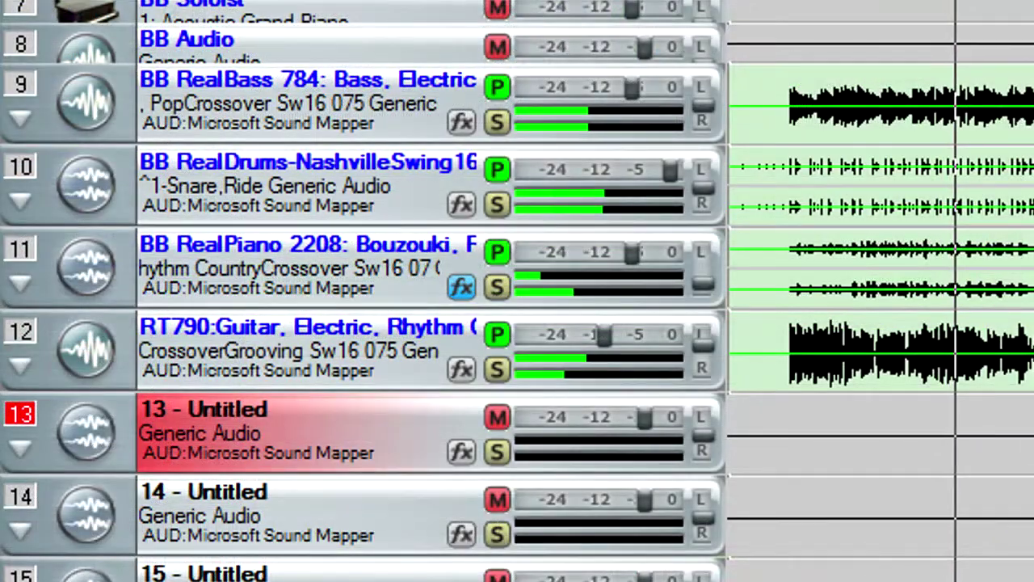
Solo the Bouzouki track to hear it alone, restore the full mix, and stop playback.
{"action": "left_click", "coordinate": [497, 287]}
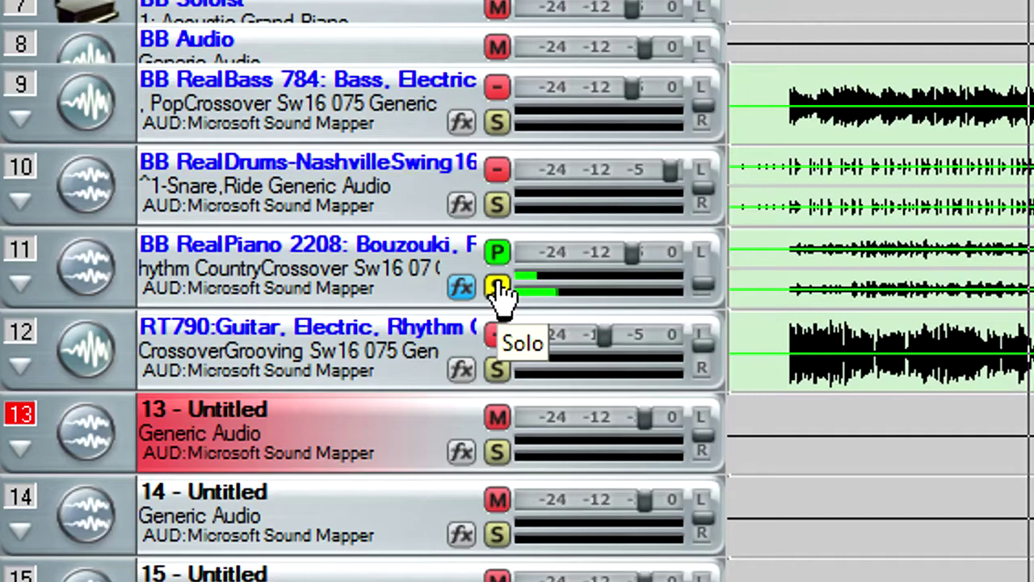
{"action": "left_click", "coordinate": [497, 286]}
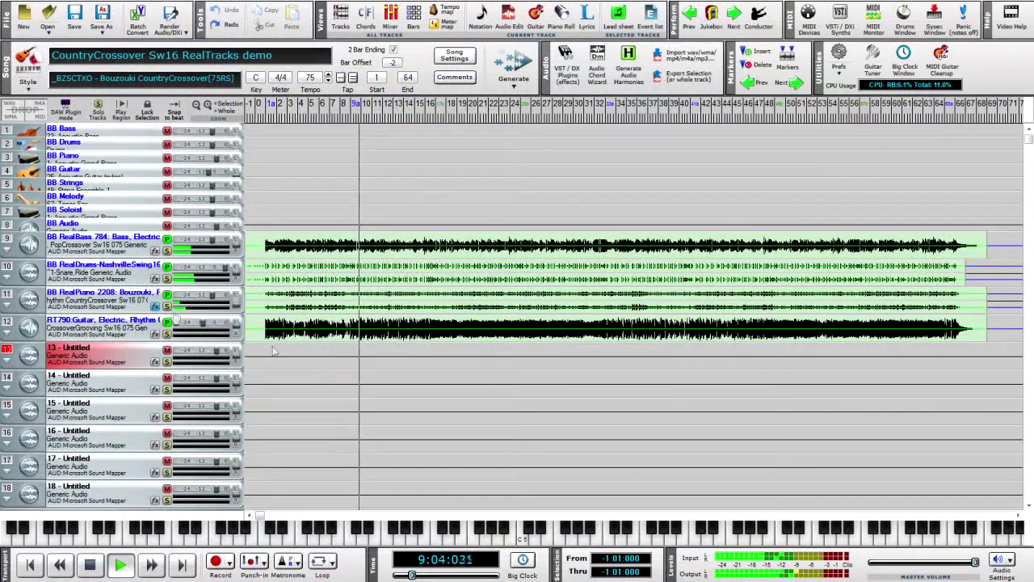
{"action": "left_click", "coordinate": [90, 565]}
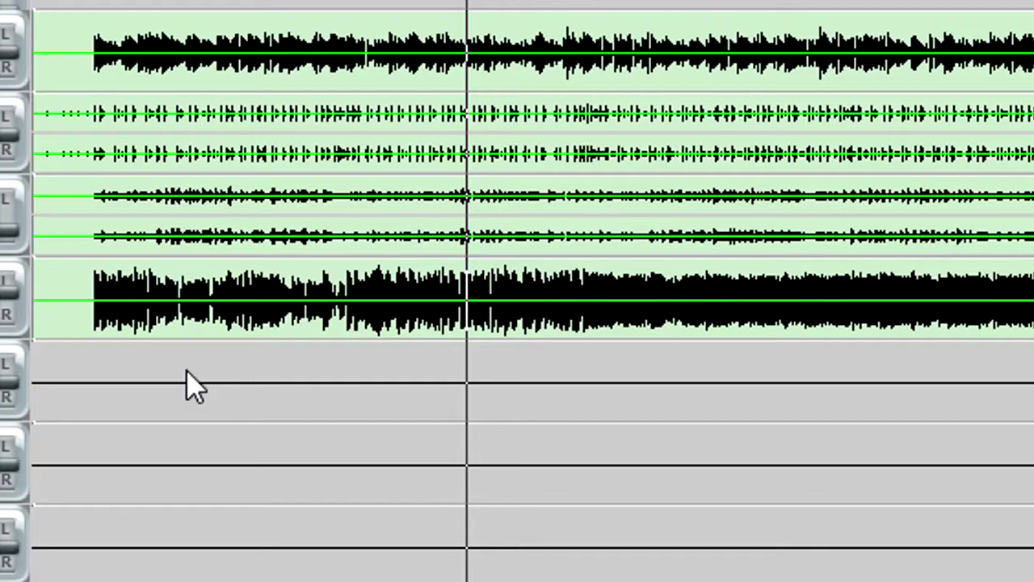
Generate a UserTrack on empty track 13 using My Accordion UserTracks.
{"action": "right_click", "coordinate": [187, 376]}
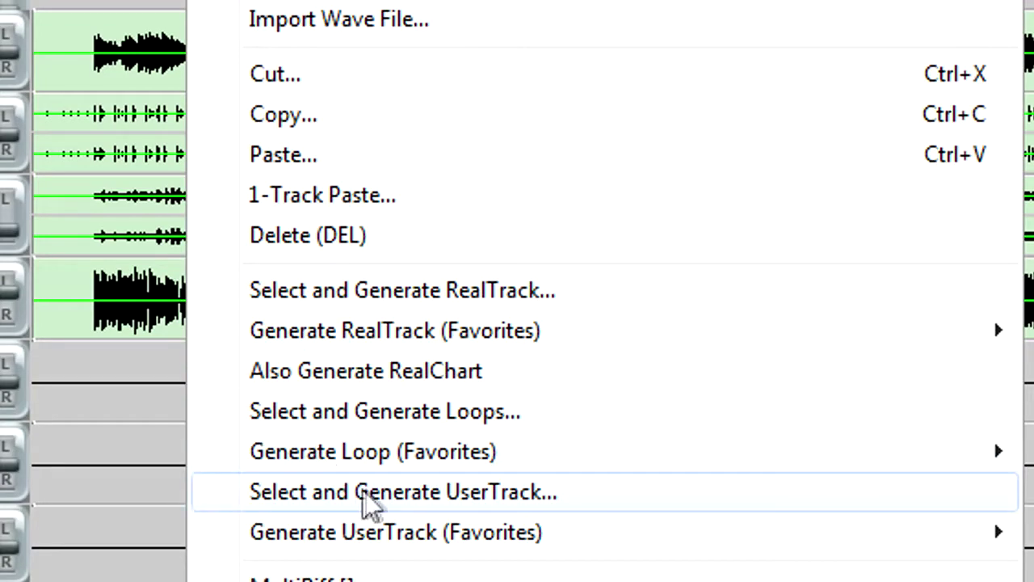
{"action": "left_click", "coordinate": [540, 493]}
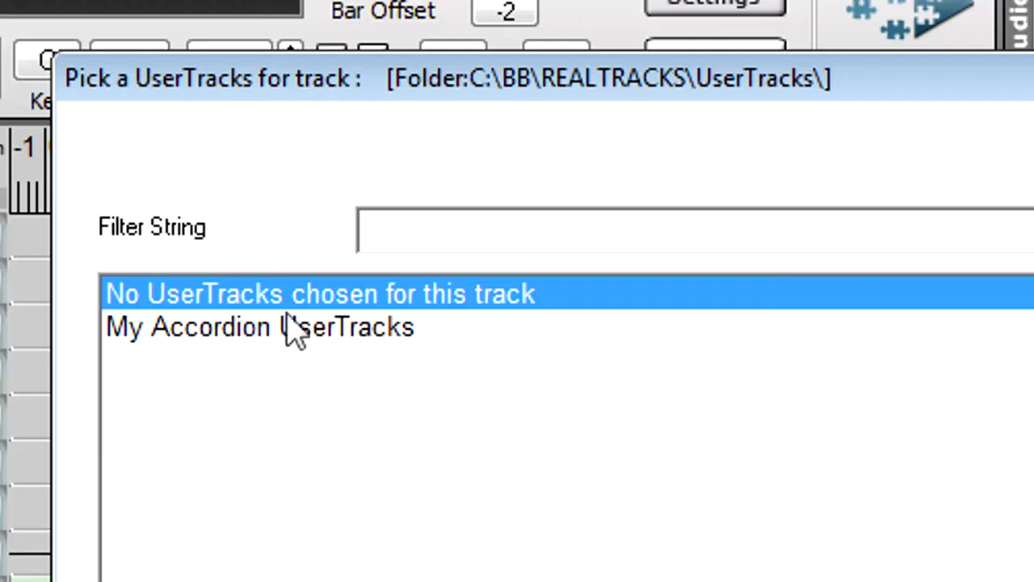
{"action": "left_click", "coordinate": [250, 338]}
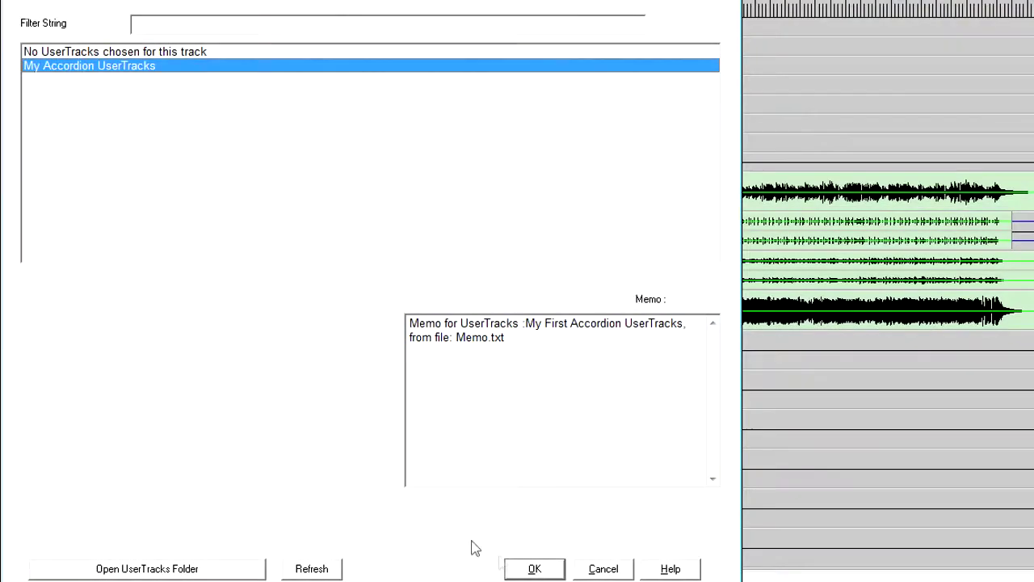
{"action": "left_click", "coordinate": [534, 569]}
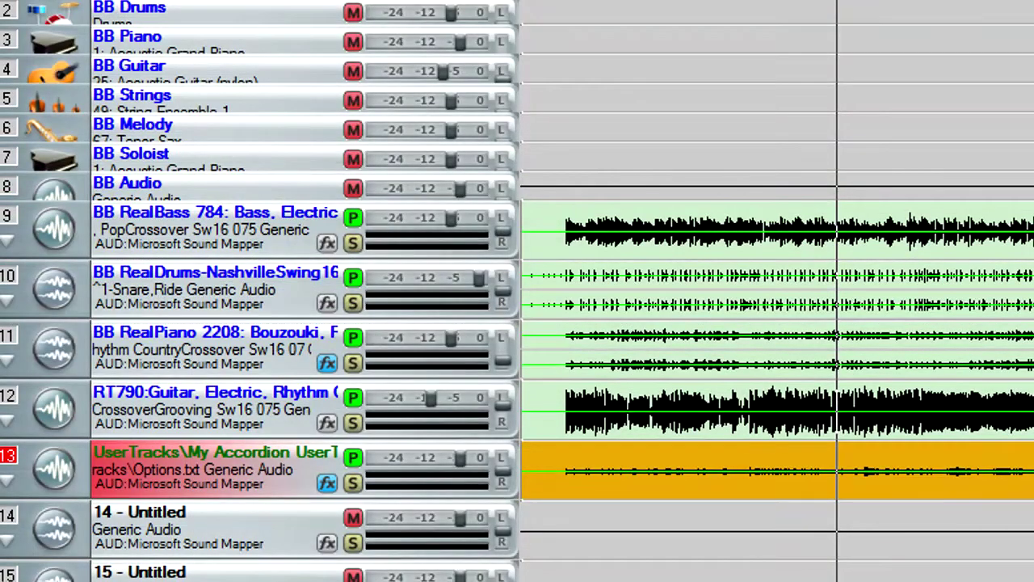
Play the song from its beginning to hear the accordion UserTrack with the other tracks.
{"action": "left_click", "coordinate": [561, 483]}
{"action": "key", "text": "space"}
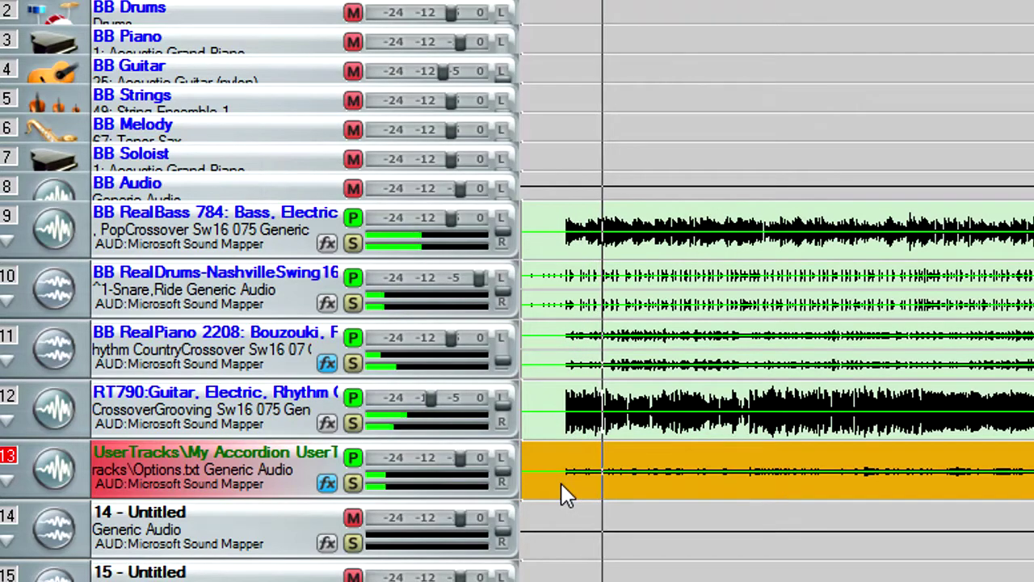
{"action": "left_click", "coordinate": [477, 467]}
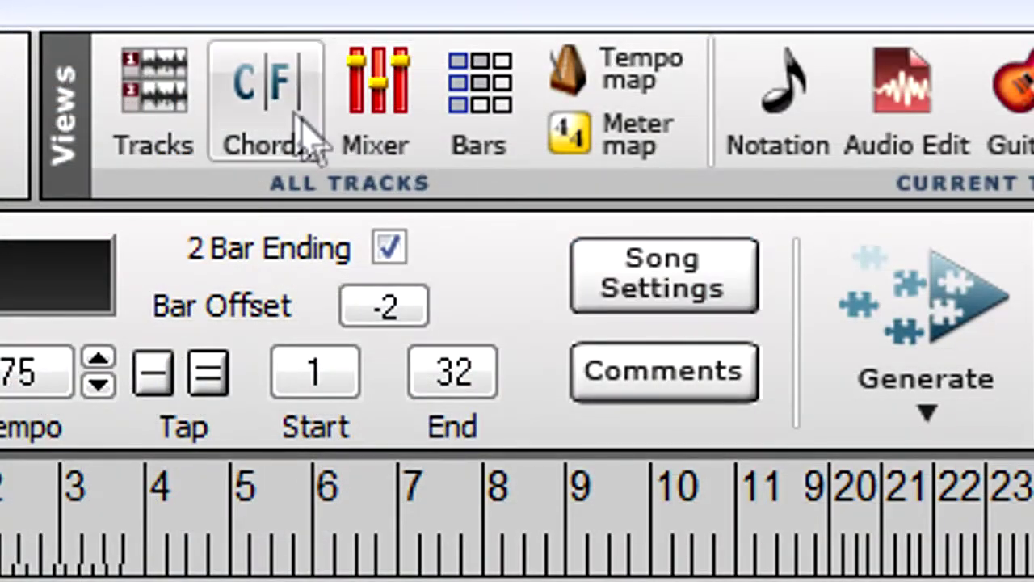
Enter the chords C in bar 1 and Am in bar 2 of the new song's chord sheet.
{"action": "left_click", "coordinate": [304, 136]}
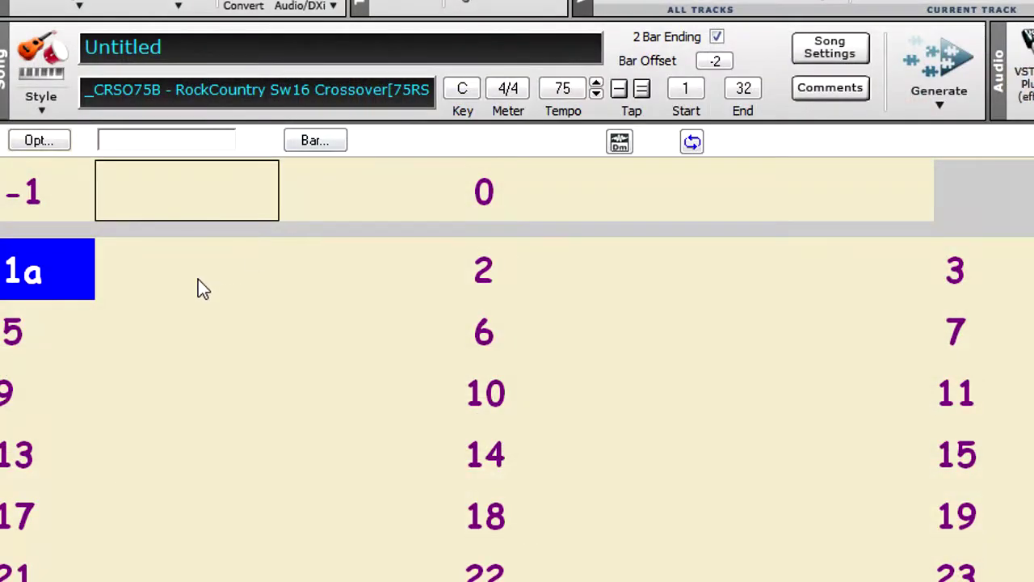
{"action": "left_click", "coordinate": [198, 282]}
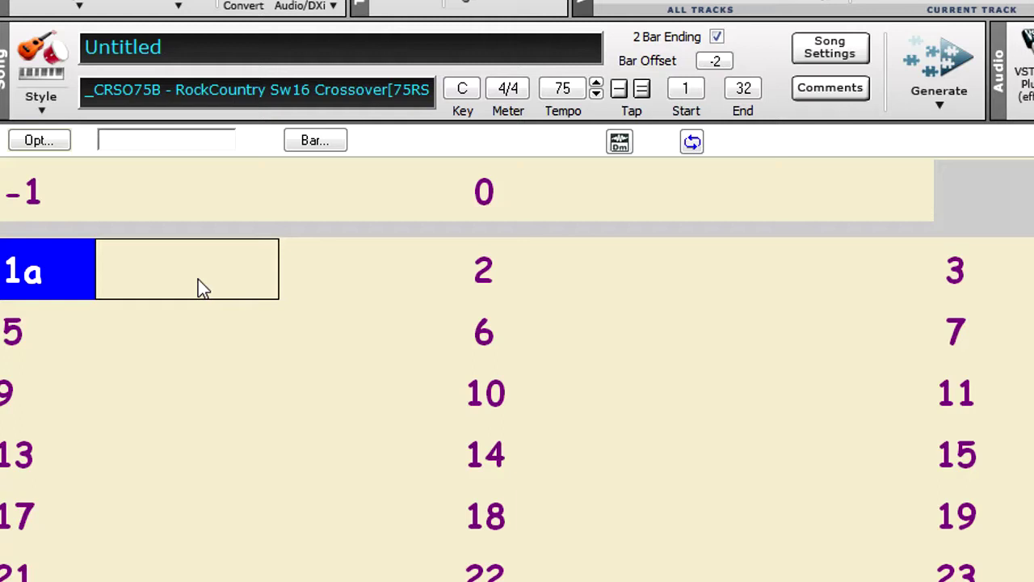
{"action": "type", "text": "C"}
{"action": "key", "text": "Return"}
{"action": "key", "text": "Right"}
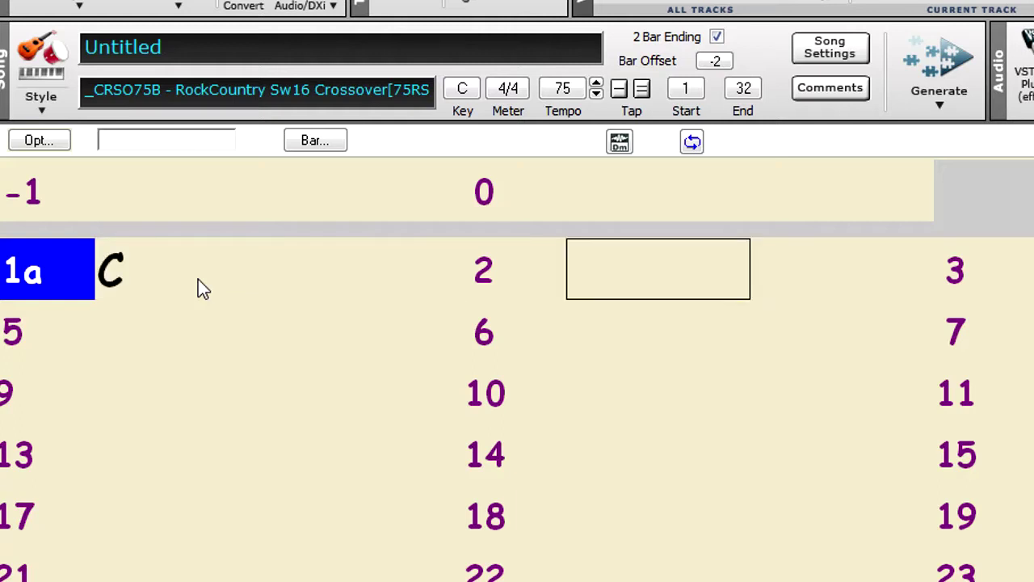
{"action": "type", "text": "Am"}
{"action": "key", "text": "Return"}
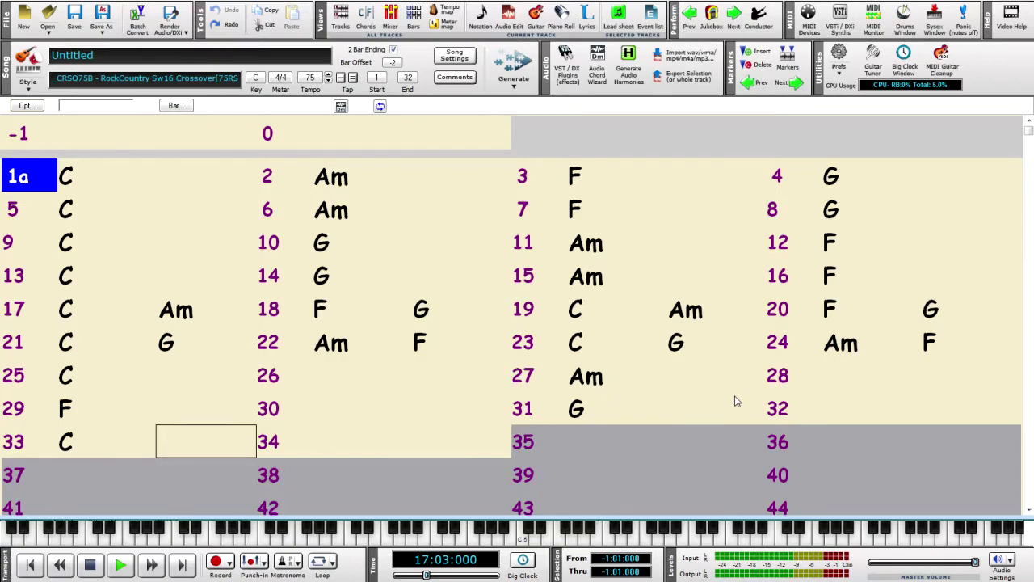
Generate the song's backing tracks from the entered chords and view the song as a lead sheet.
{"action": "left_click", "coordinate": [343, 24]}
{"action": "left_click", "coordinate": [513, 65]}
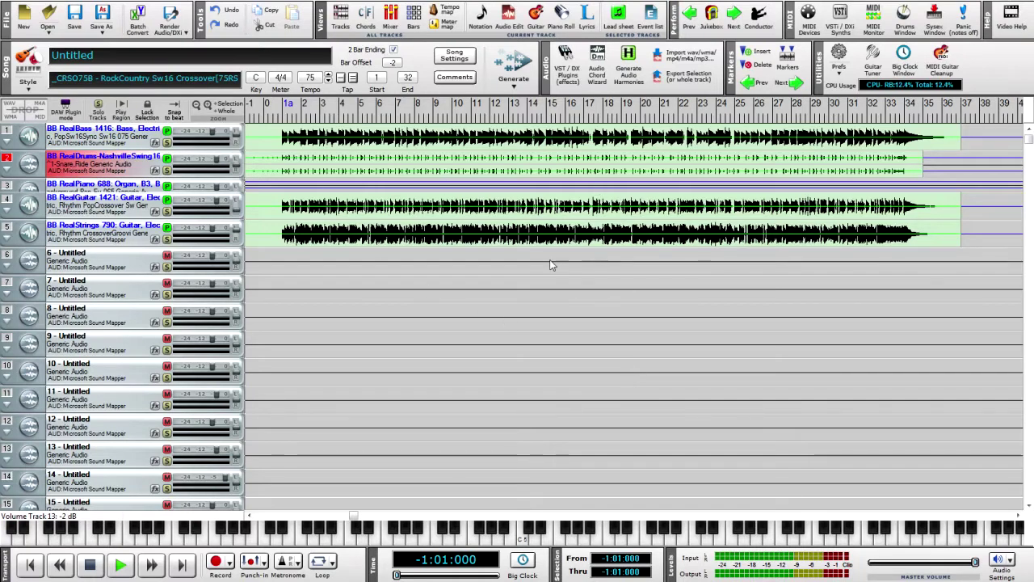
{"action": "left_click", "coordinate": [282, 230]}
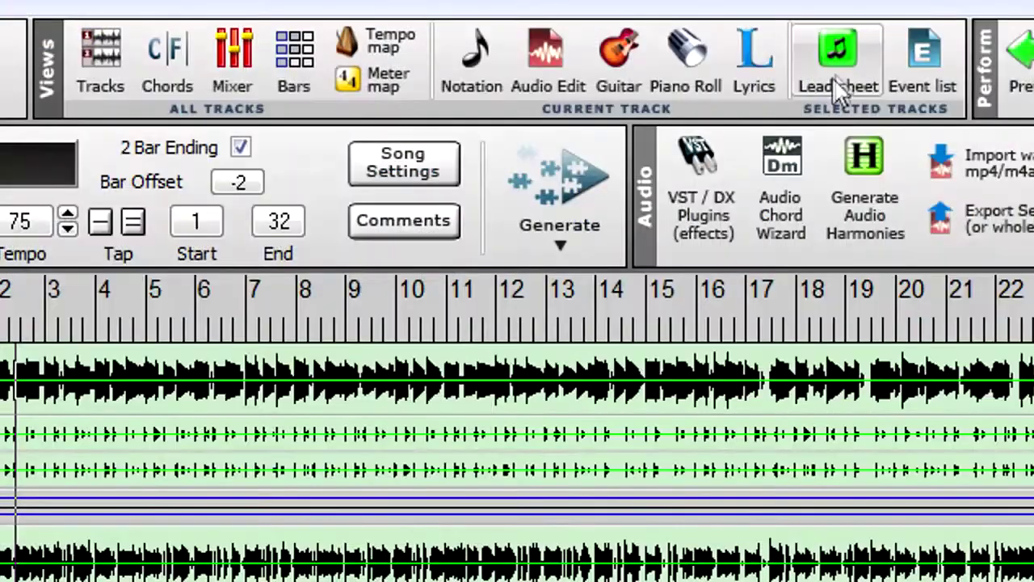
{"action": "left_click", "coordinate": [837, 73]}
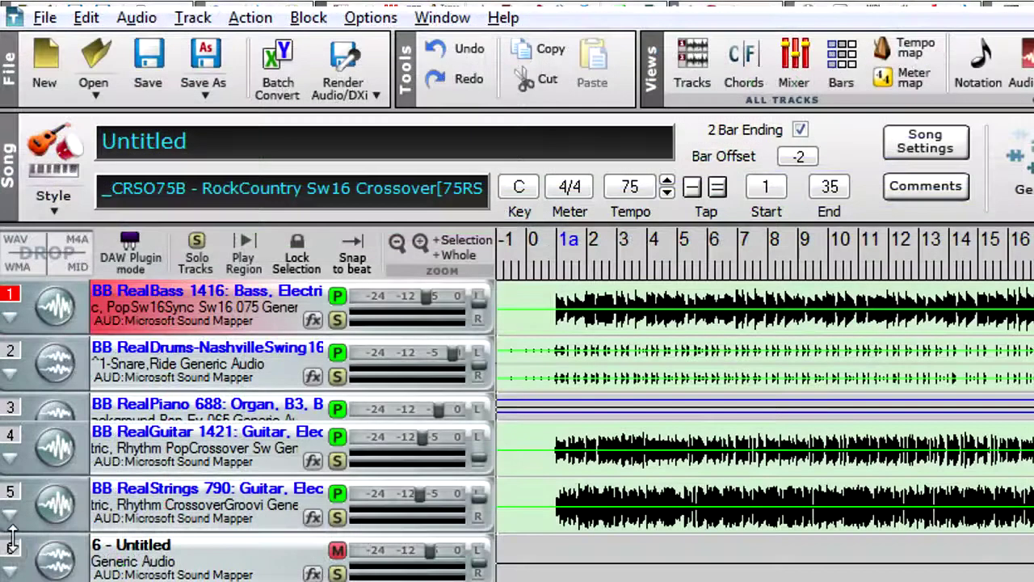
Change the track type of empty track 6 to Audio - Mono.
{"action": "left_click", "coordinate": [12, 553]}
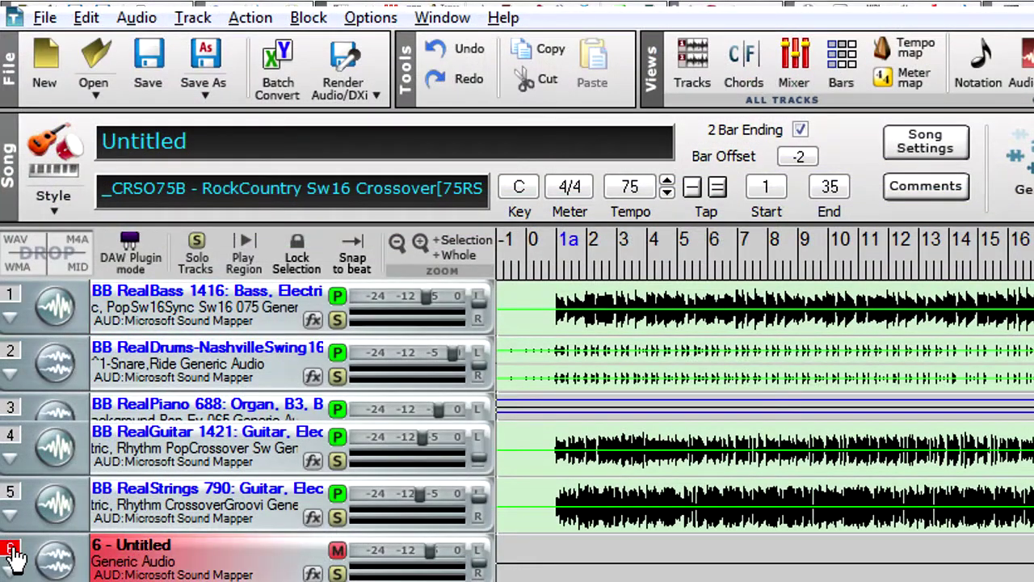
{"action": "left_click", "coordinate": [65, 568]}
{"action": "mouse_move", "coordinate": [517, 17]}
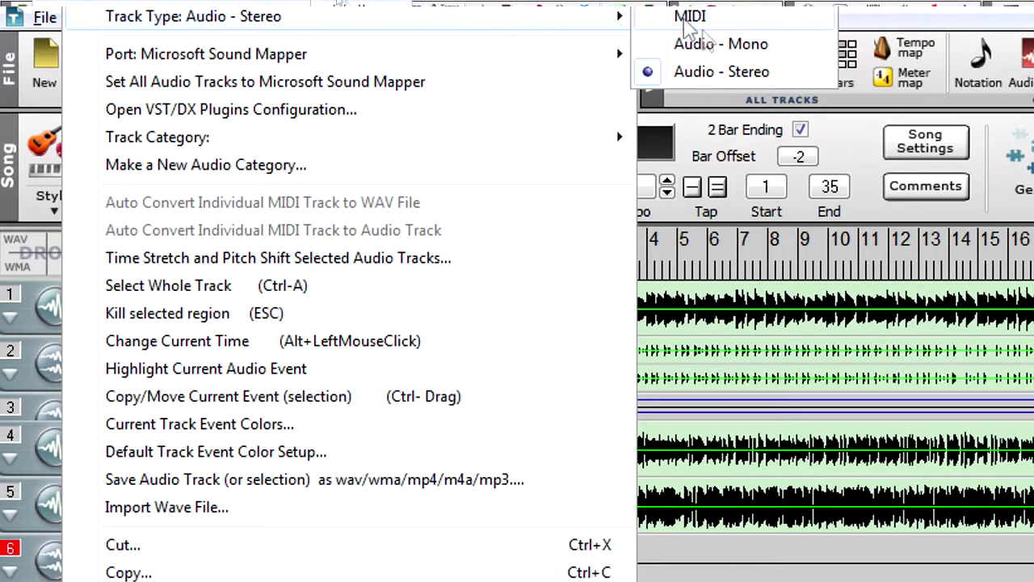
{"action": "left_click", "coordinate": [717, 45]}
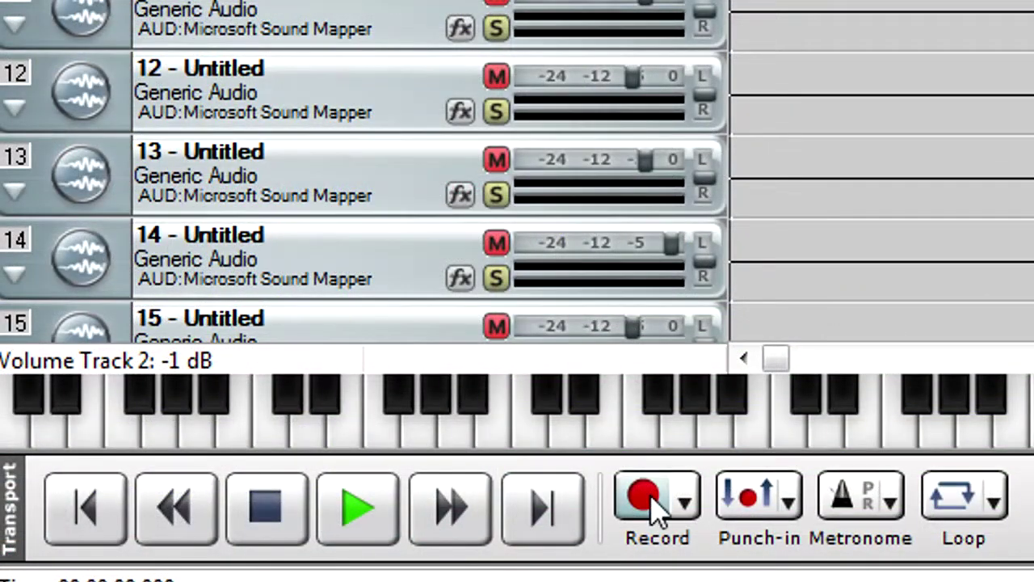
Record an audio take over the whole song on track 6 and keep it.
{"action": "left_click", "coordinate": [653, 497]}
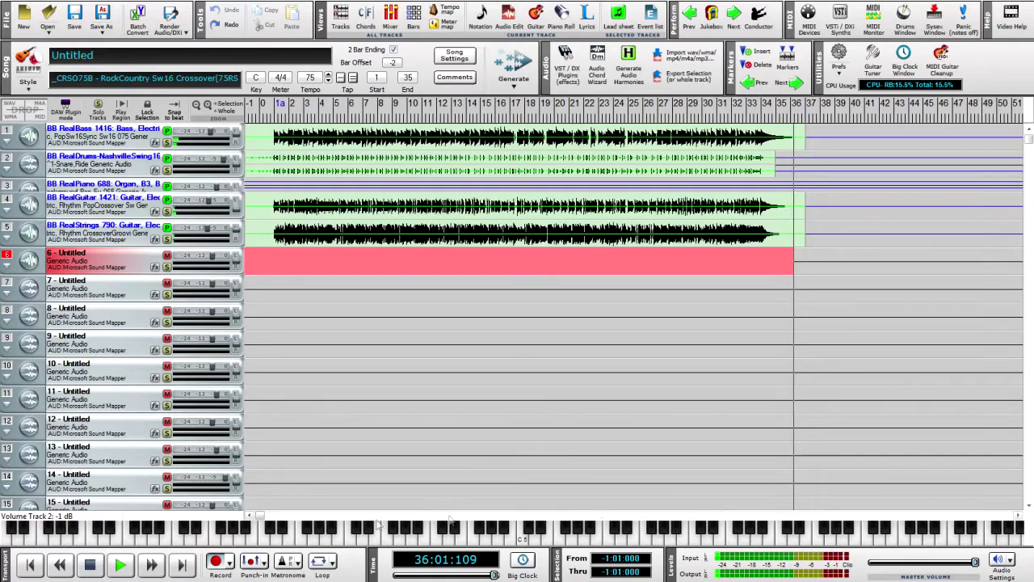
{"action": "left_click", "coordinate": [90, 564]}
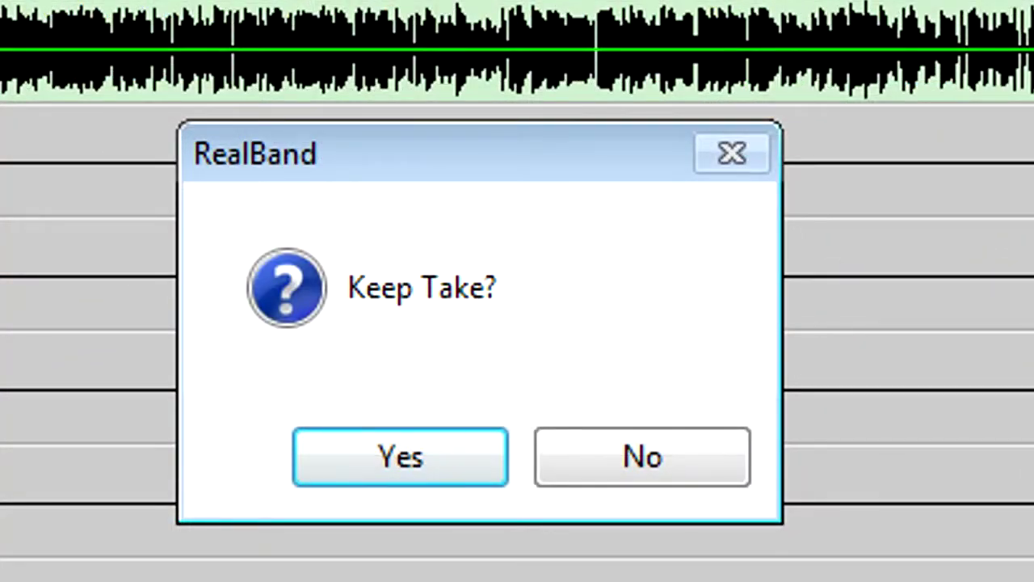
{"action": "left_click", "coordinate": [402, 445]}
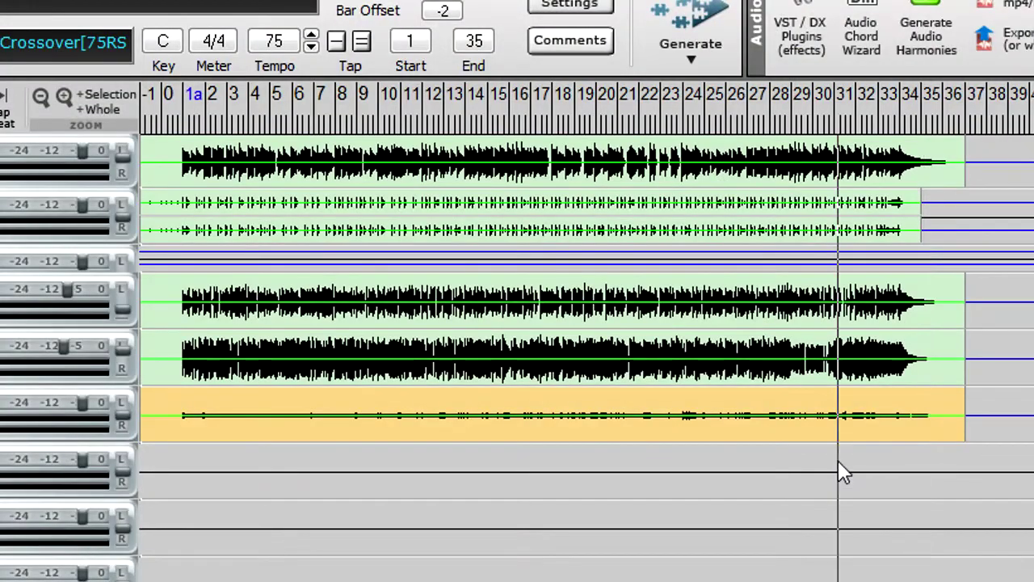
{"action": "key", "text": "space"}
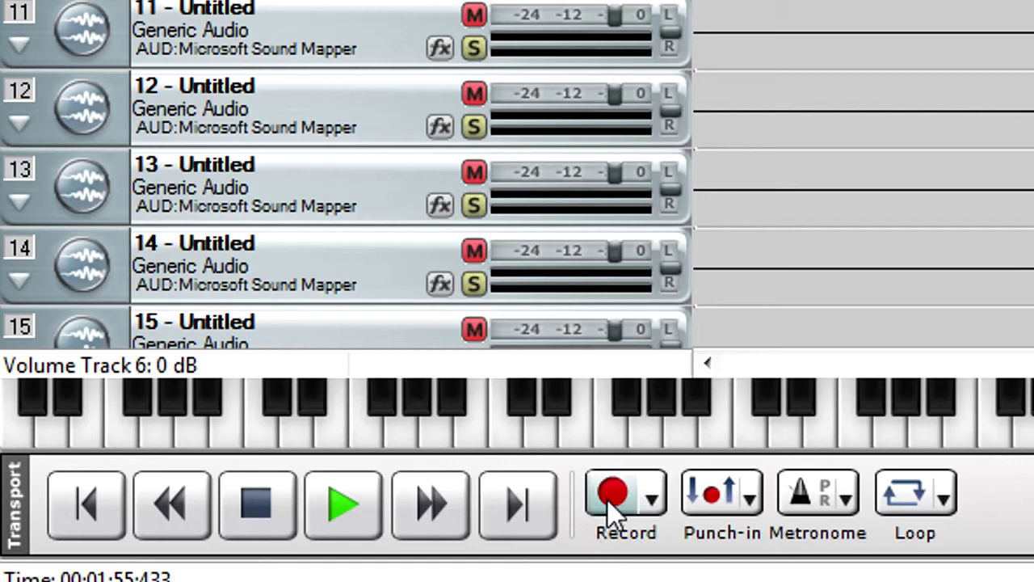
View the available recording modes, and switch Punch-in on and off again.
{"action": "left_click", "coordinate": [652, 501]}
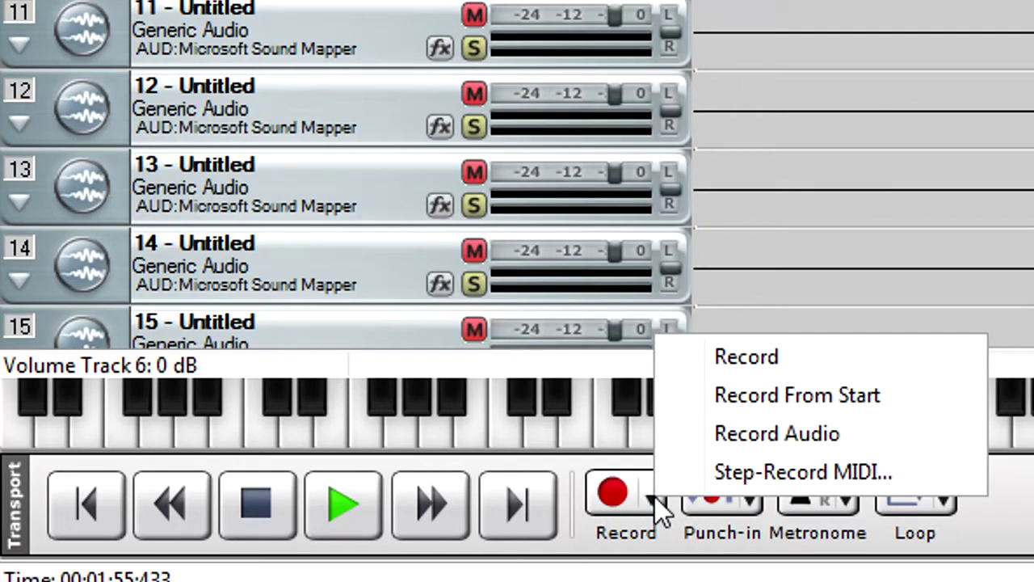
{"action": "left_click", "coordinate": [714, 533]}
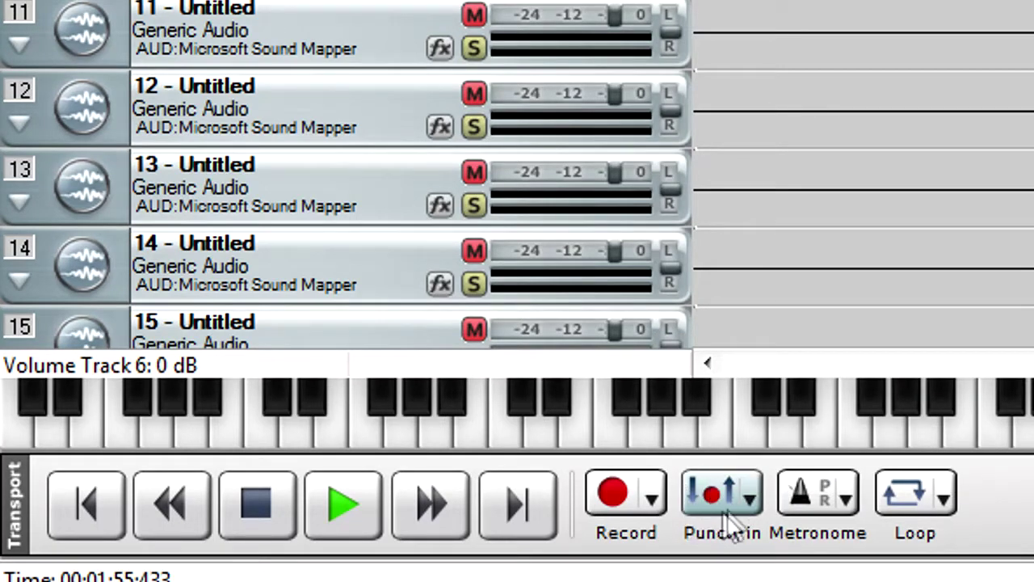
{"action": "left_click", "coordinate": [751, 500]}
{"action": "left_click", "coordinate": [799, 521]}
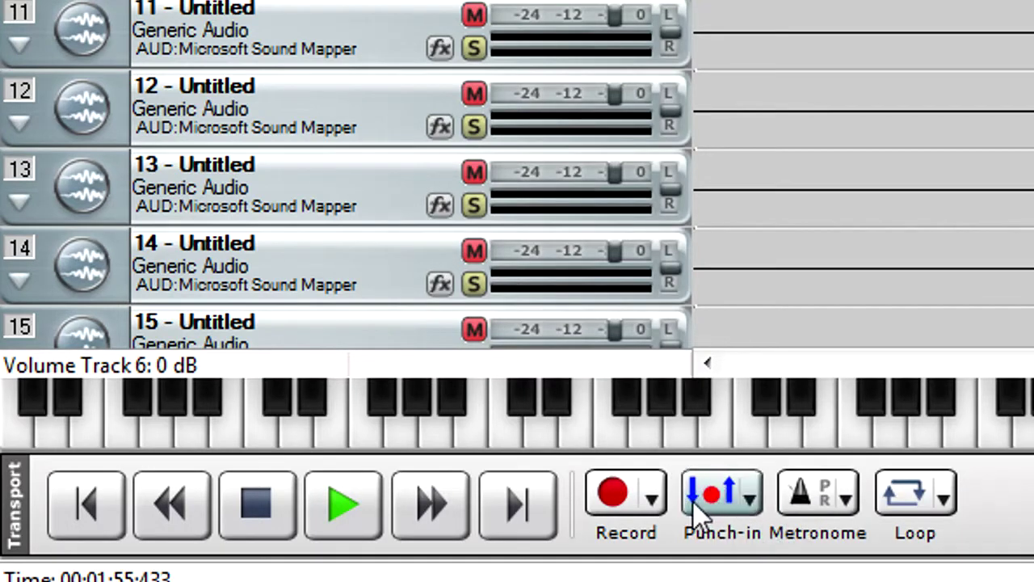
{"action": "left_click", "coordinate": [749, 500]}
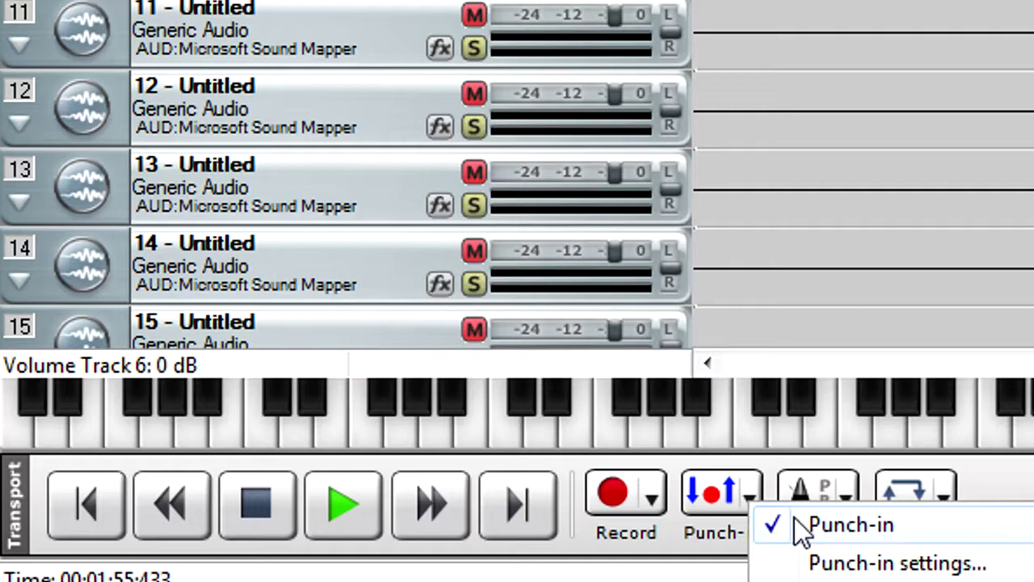
{"action": "left_click", "coordinate": [793, 526]}
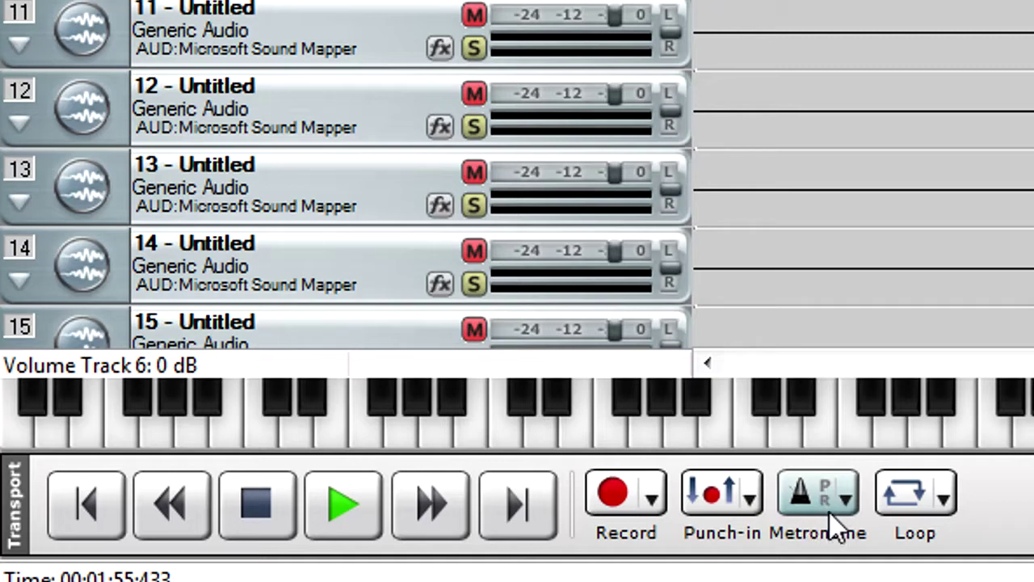
Turn the metronome on for recording and playback, and switch both off again.
{"action": "left_click", "coordinate": [852, 497]}
{"action": "left_click", "coordinate": [939, 400]}
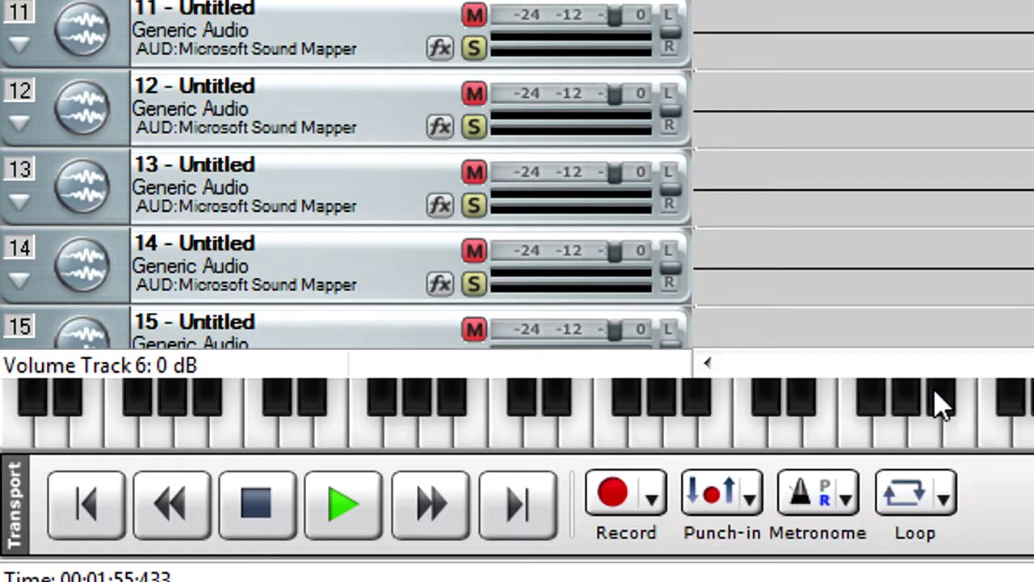
{"action": "left_click", "coordinate": [848, 499]}
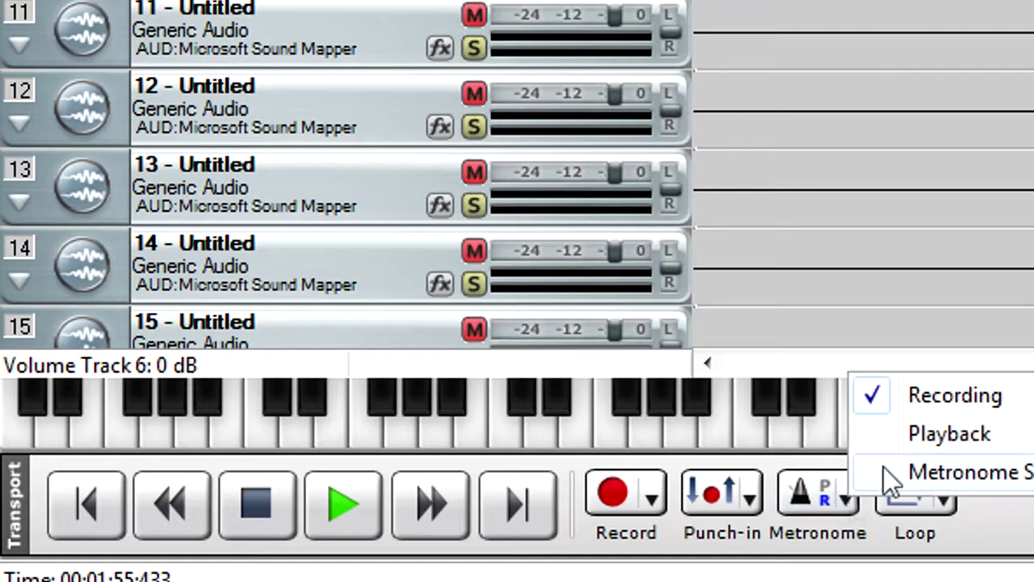
{"action": "left_click", "coordinate": [903, 433]}
{"action": "left_click", "coordinate": [843, 500]}
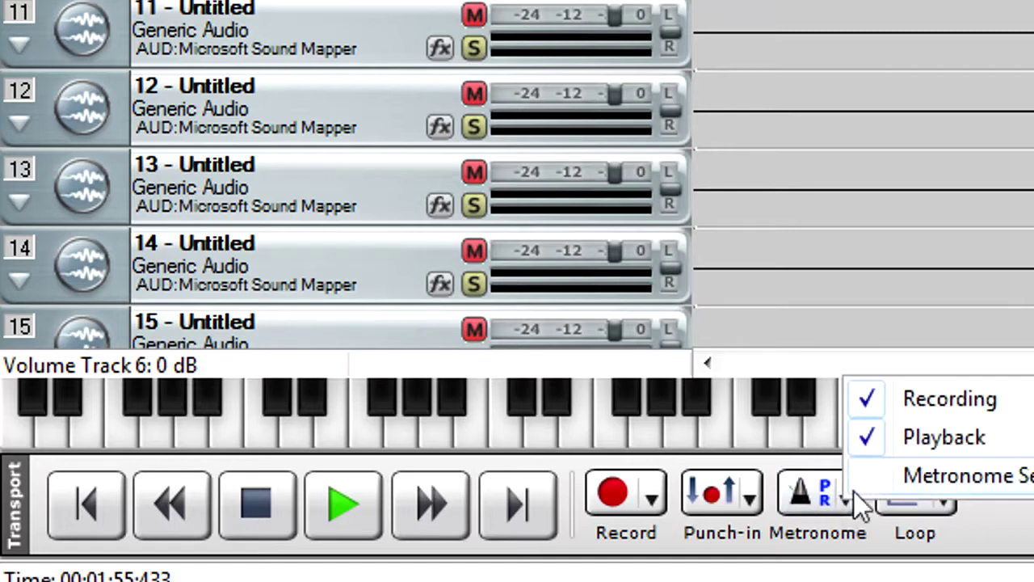
{"action": "left_click", "coordinate": [895, 437]}
{"action": "left_click", "coordinate": [844, 496]}
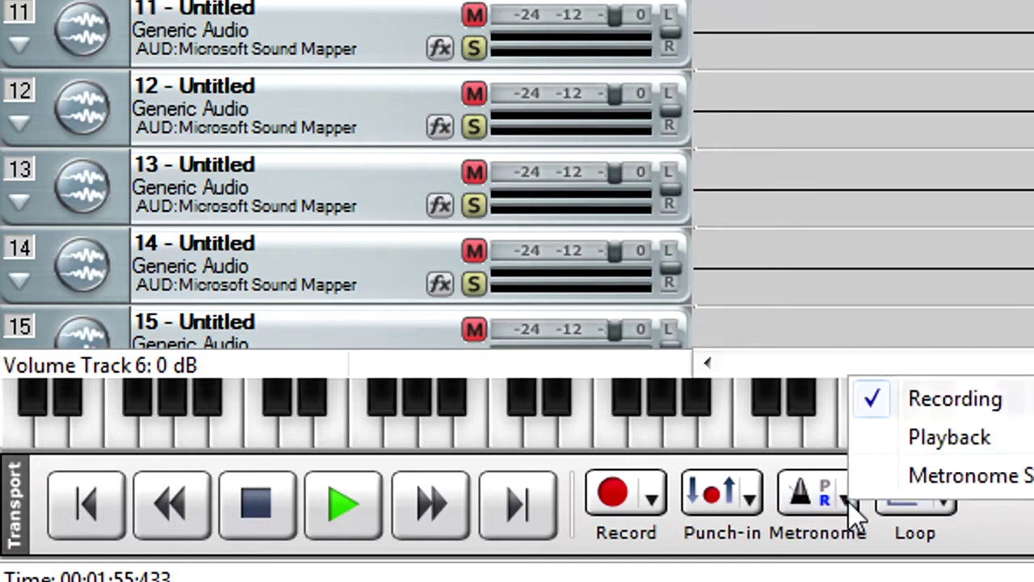
{"action": "left_click", "coordinate": [910, 398]}
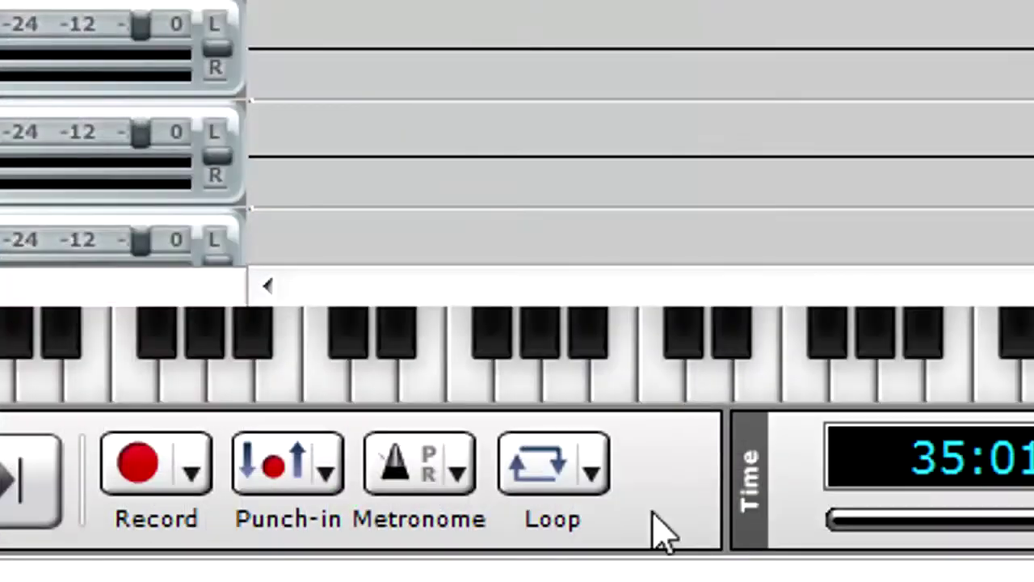
Turn Loop playback on and off again.
{"action": "left_click", "coordinate": [592, 475]}
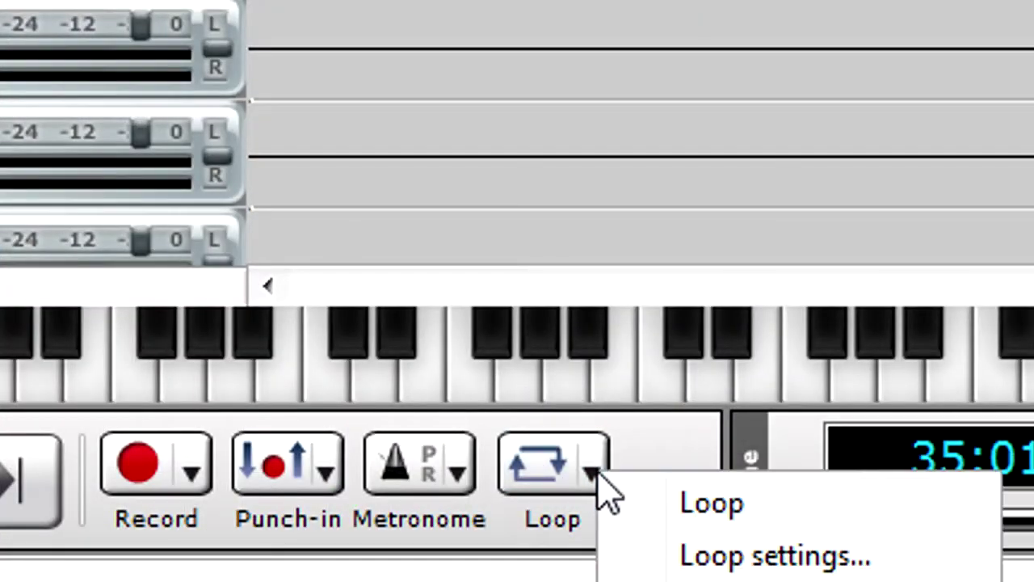
{"action": "left_click", "coordinate": [702, 517]}
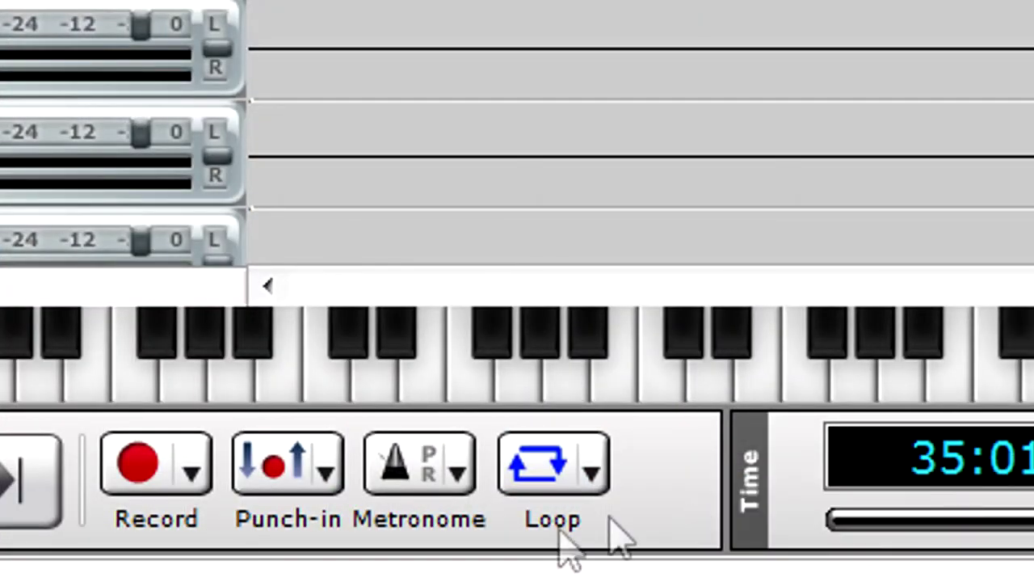
{"action": "left_click", "coordinate": [593, 478]}
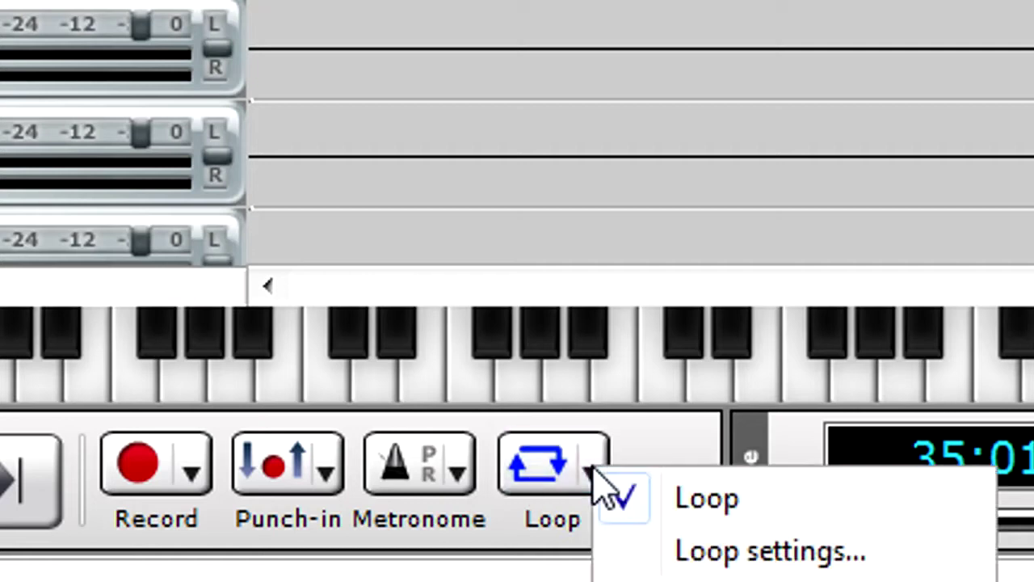
{"action": "left_click", "coordinate": [684, 497]}
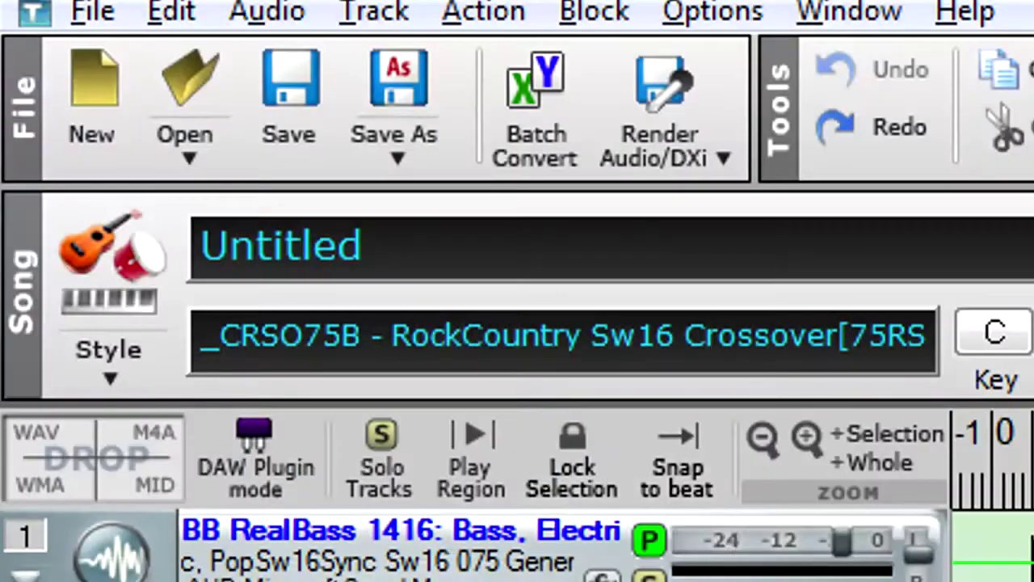
Start saving the song under a new name, with Band-in-a-Box Songs (.?G?) as the file type.
{"action": "left_click", "coordinate": [414, 105]}
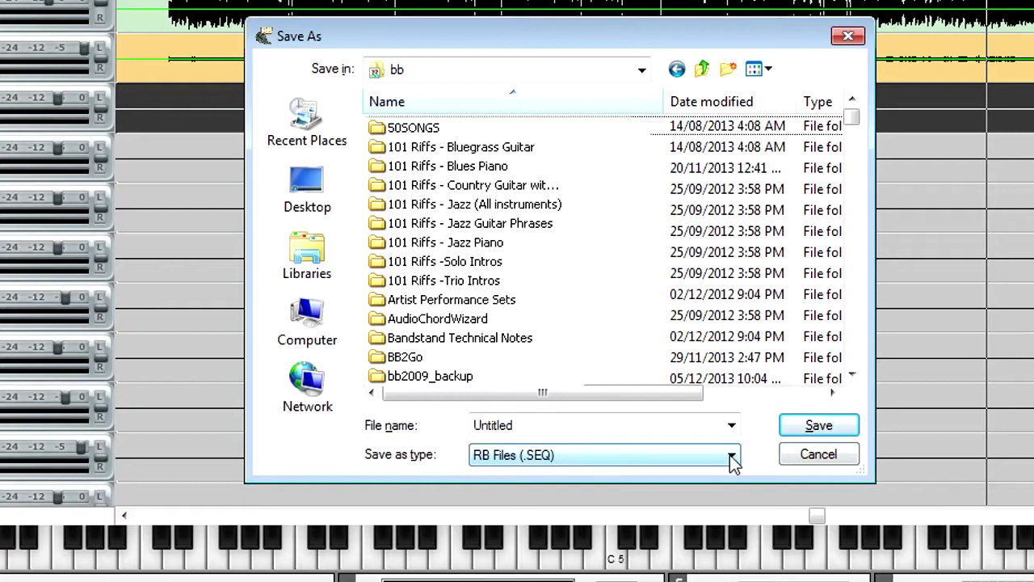
{"action": "left_click", "coordinate": [731, 457]}
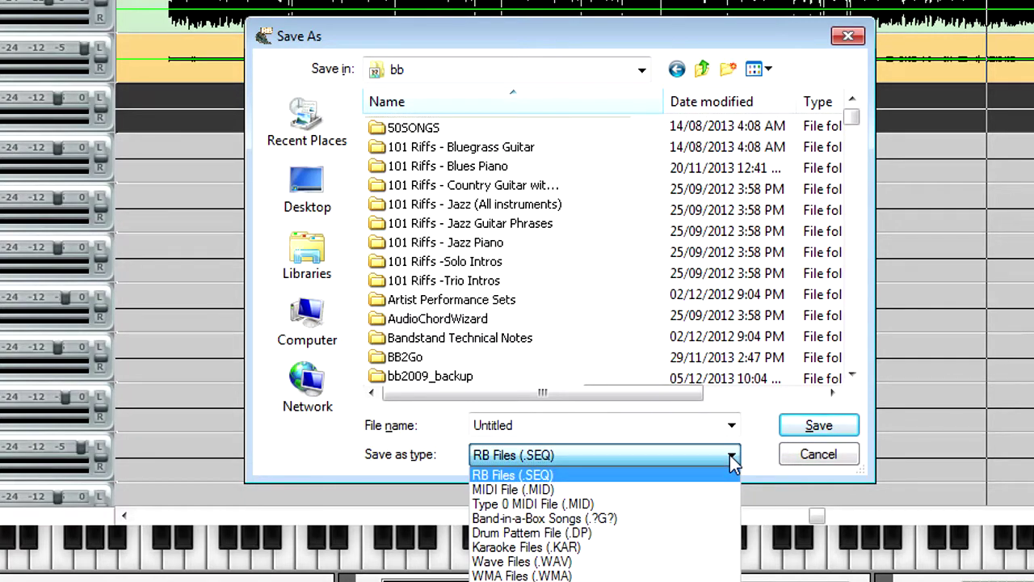
{"action": "left_click", "coordinate": [547, 521]}
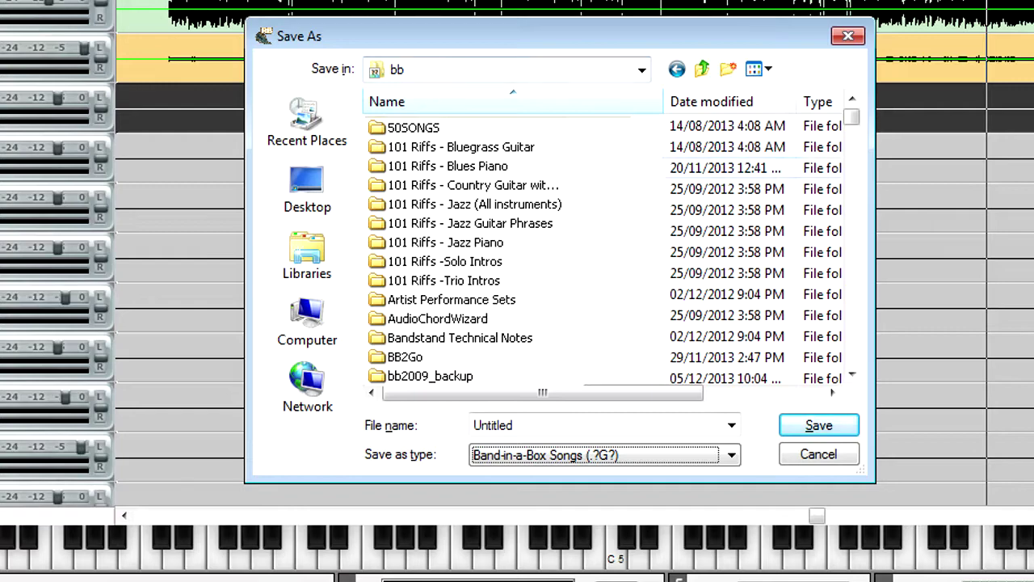
Browse from the bb folder into RealTracks and open its UserTracks folder as the save location.
{"action": "left_click", "coordinate": [727, 188]}
{"action": "key", "text": "r"}
{"action": "key", "text": "Return"}
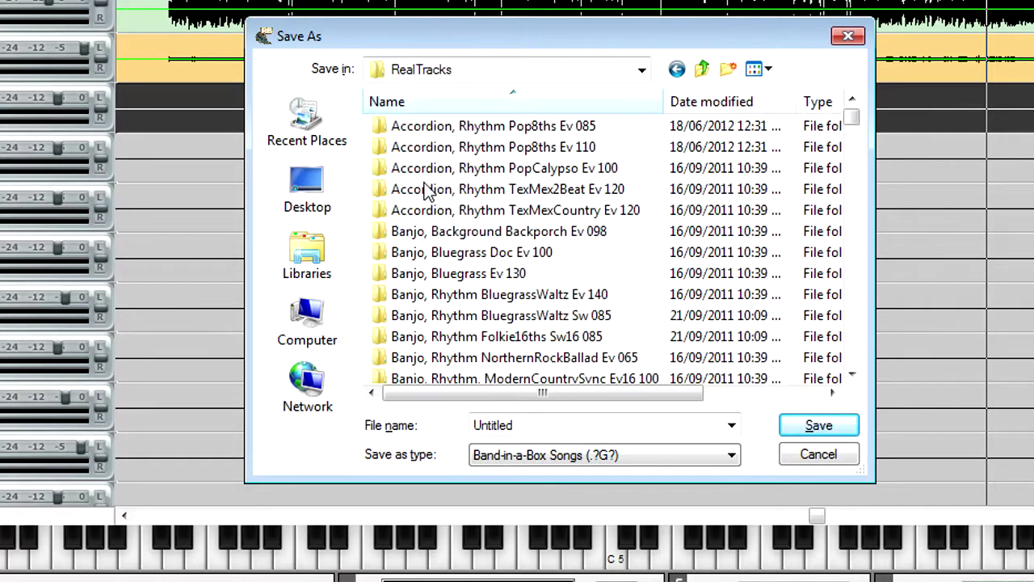
{"action": "key", "text": "u"}
{"action": "key", "text": "s"}
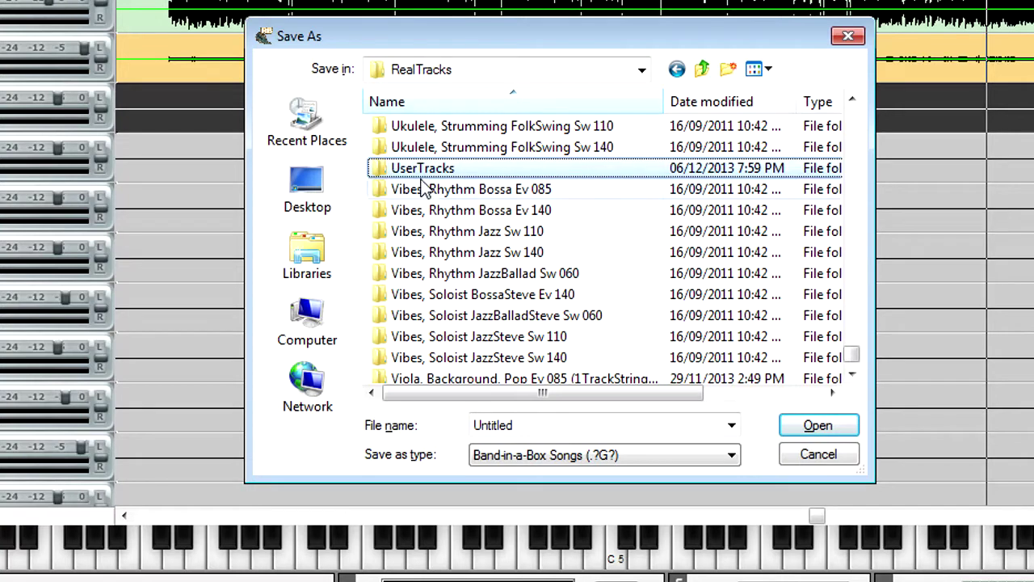
{"action": "double_click", "coordinate": [404, 168]}
Create a folder named My Accordion UserTracks inside UserTracks and open it.
{"action": "left_click", "coordinate": [728, 70]}
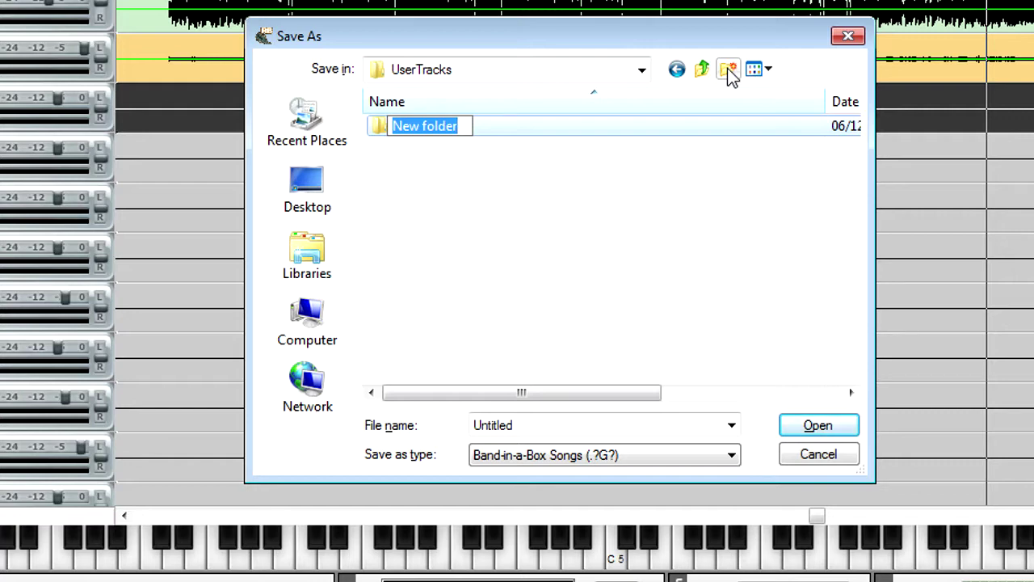
{"action": "type", "text": "My"}
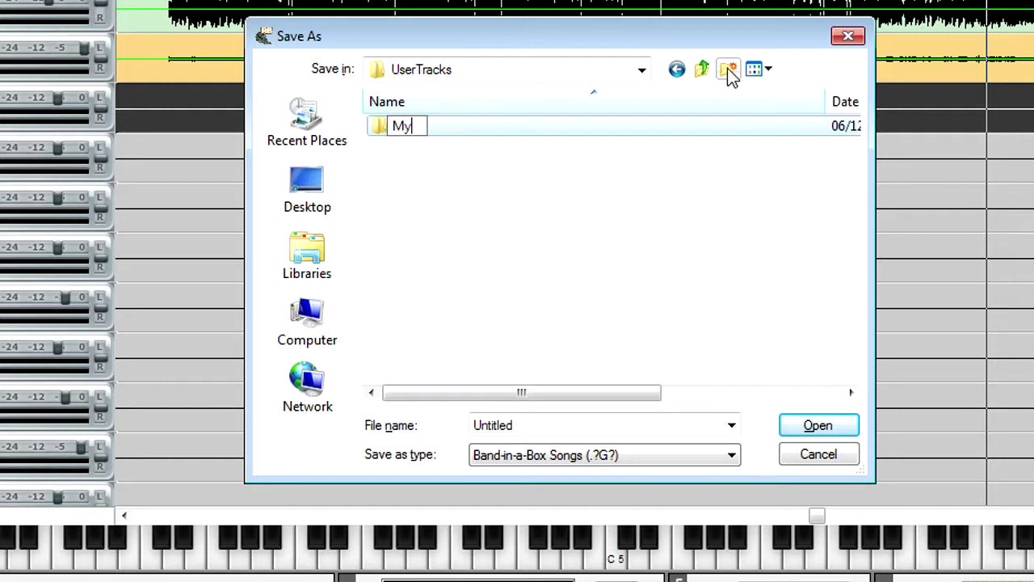
{"action": "type", "text": " Accordion"}
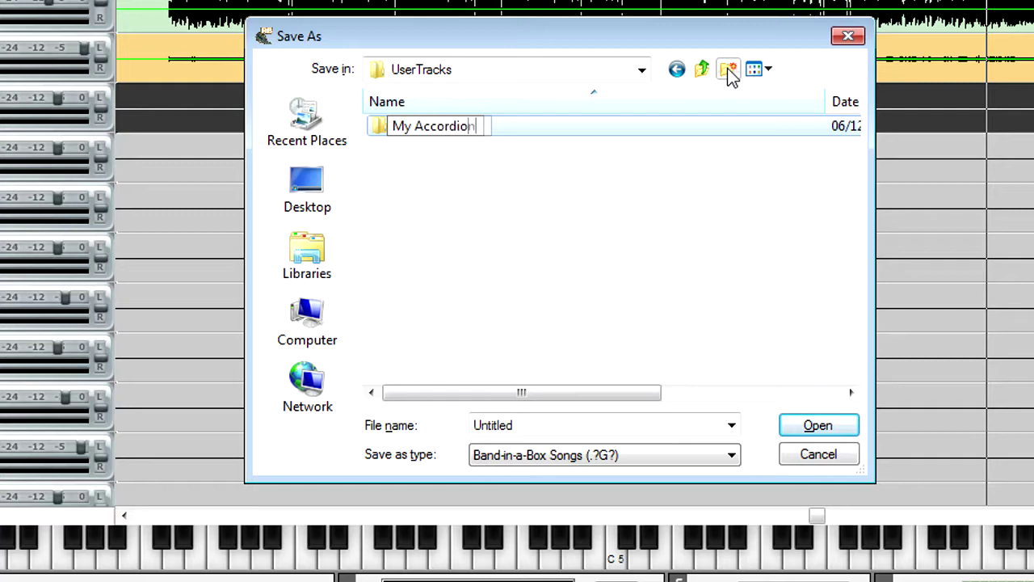
{"action": "type", "text": " UserTracks"}
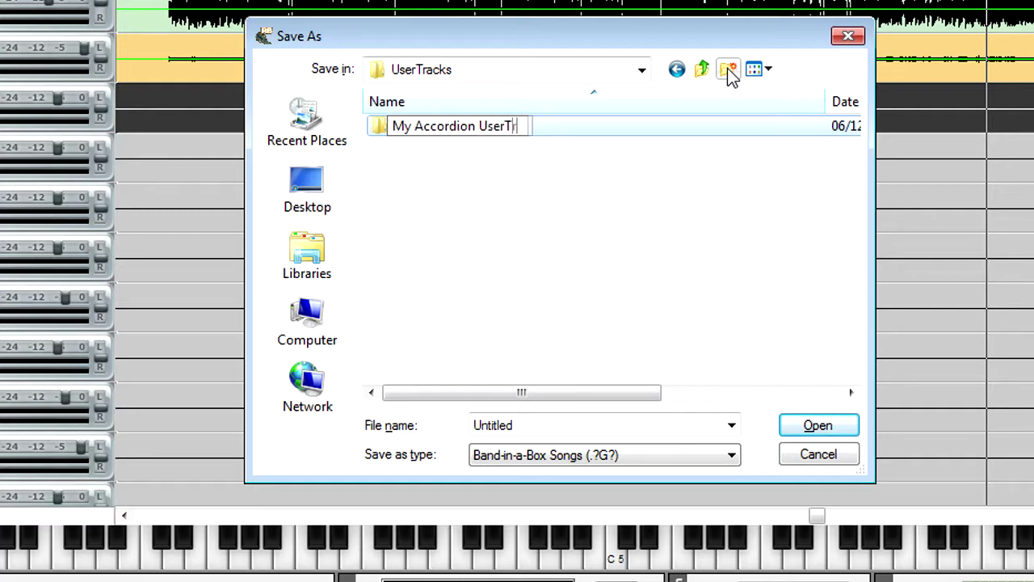
{"action": "key", "text": "Return"}
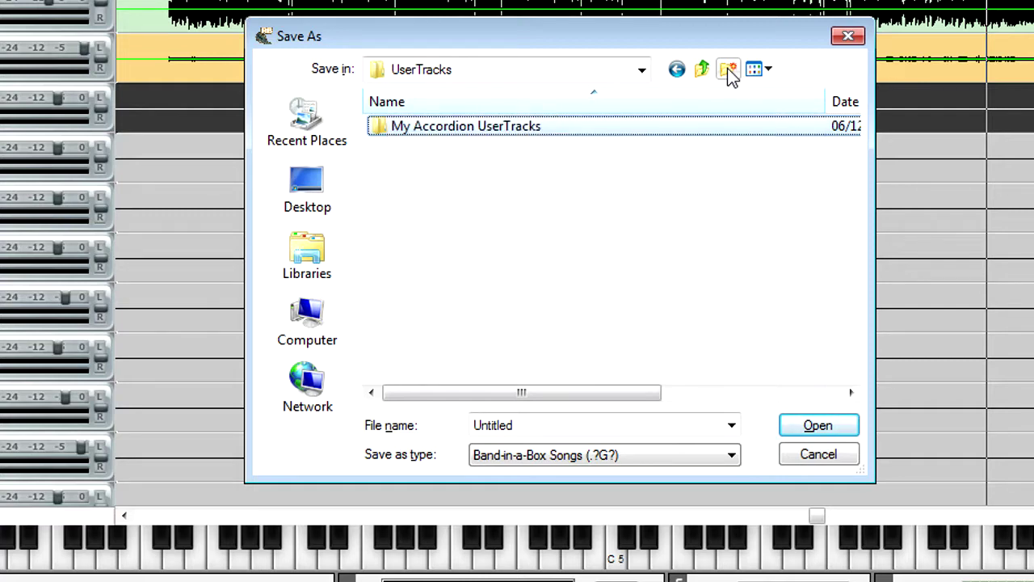
{"action": "double_click", "coordinate": [479, 130]}
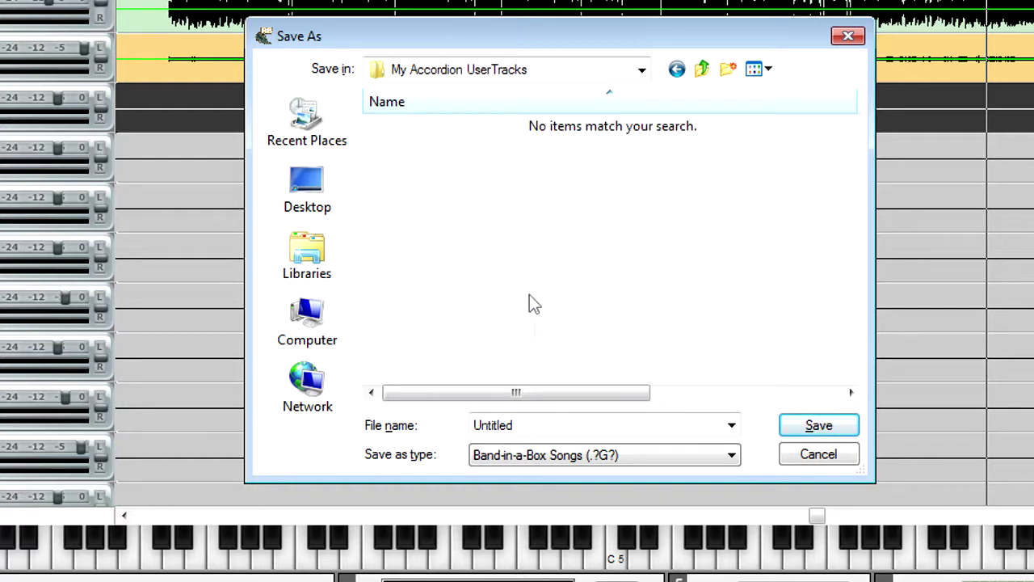
Save the song in this folder under the file name accordion song 1.
{"action": "double_click", "coordinate": [538, 428]}
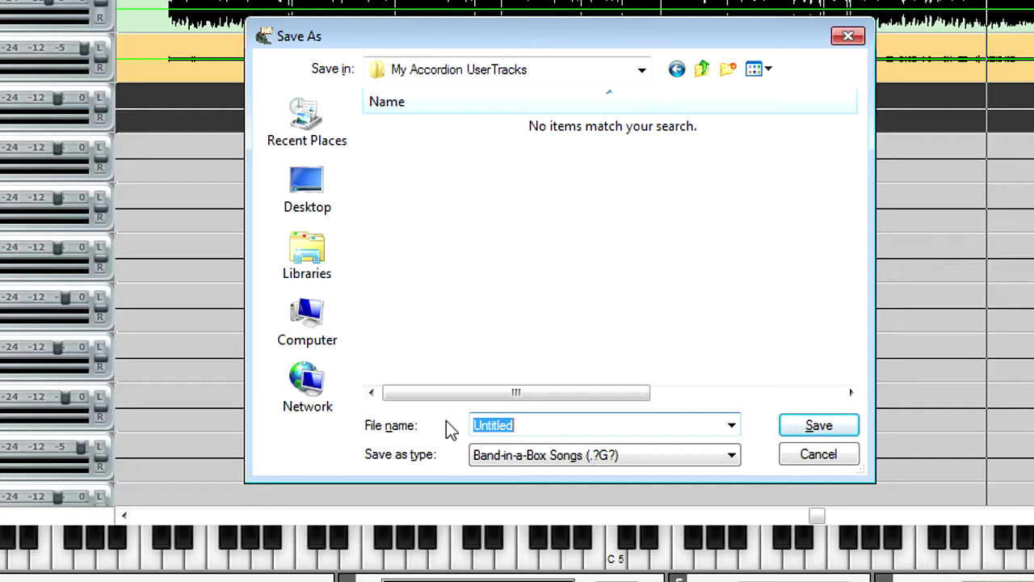
{"action": "type", "text": "a"}
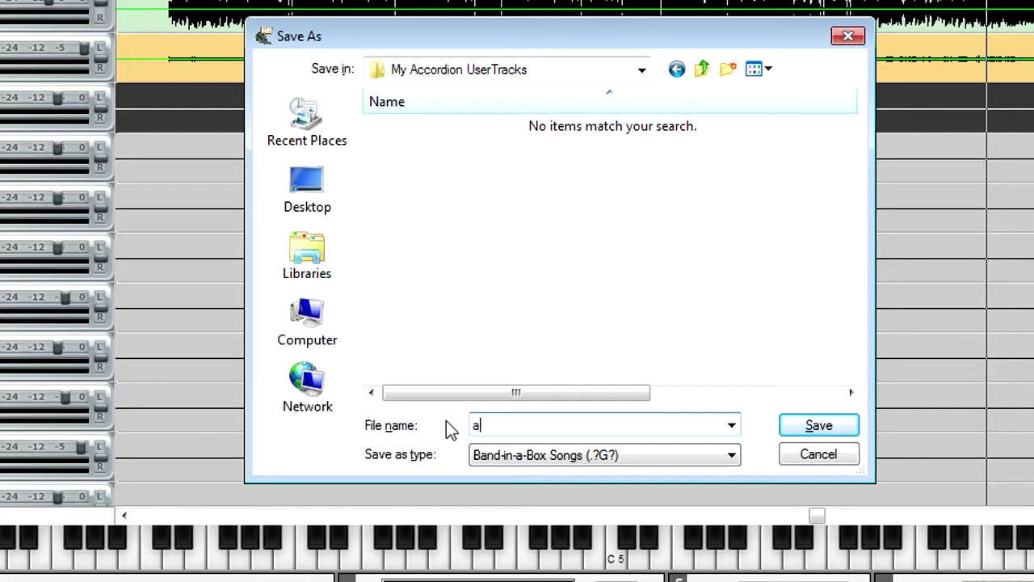
{"action": "type", "text": "ccordion song 1"}
{"action": "left_click", "coordinate": [819, 425]}
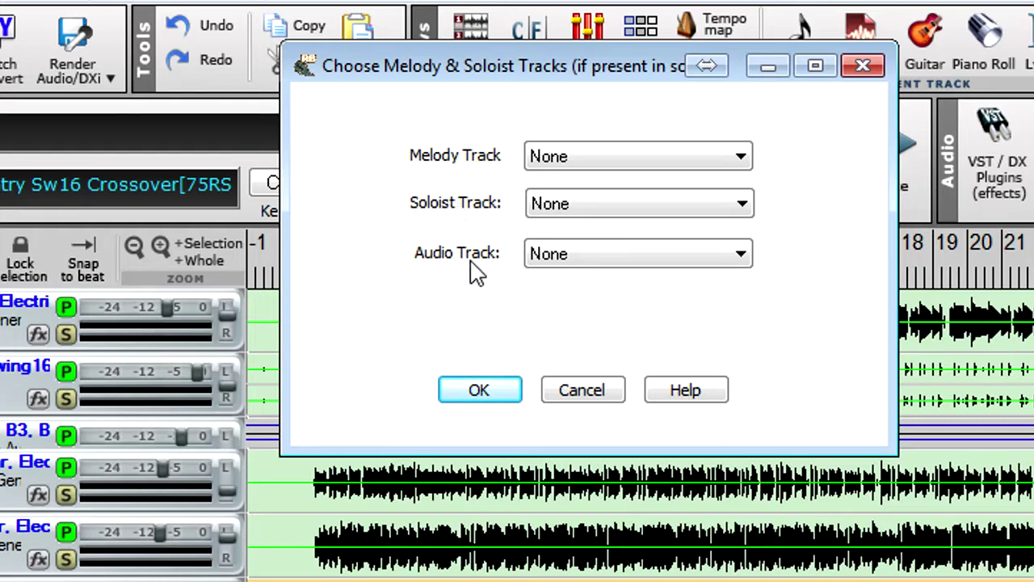
Set the Audio Track to 6 - Untitled (Audio), leave the melody and soloist tracks at None, and accept.
{"action": "left_click", "coordinate": [582, 257]}
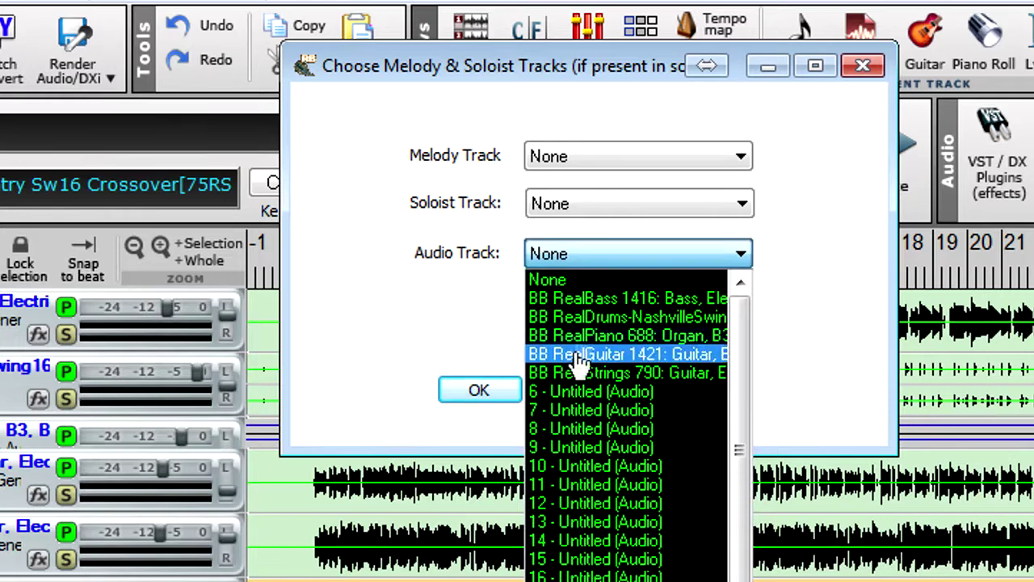
{"action": "left_click", "coordinate": [646, 394]}
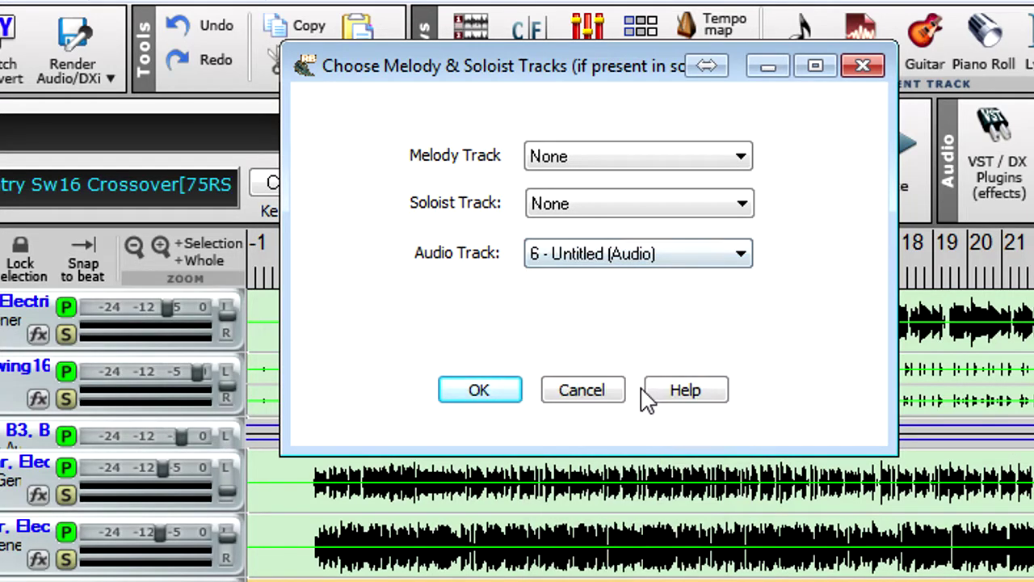
{"action": "left_click", "coordinate": [503, 391]}
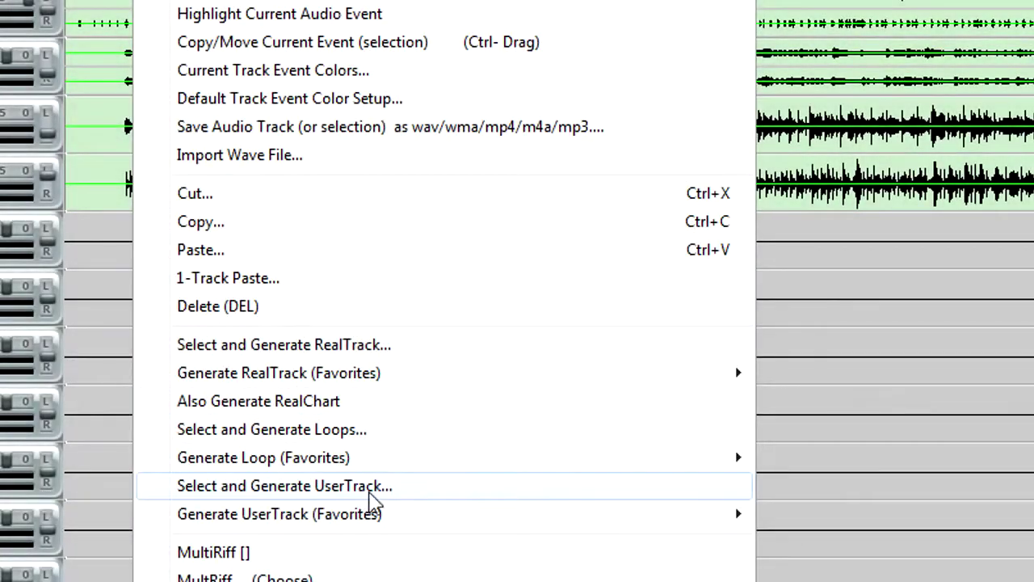
Select My Accordion UserTracks as the UserTrack for the chosen track and generate it.
{"action": "left_click", "coordinate": [388, 491]}
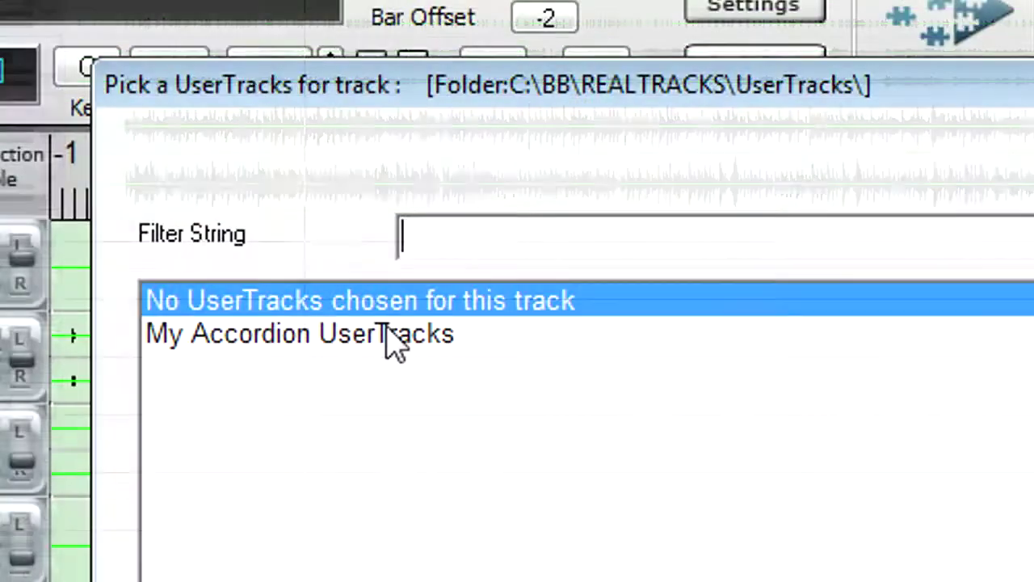
{"action": "left_click", "coordinate": [396, 344]}
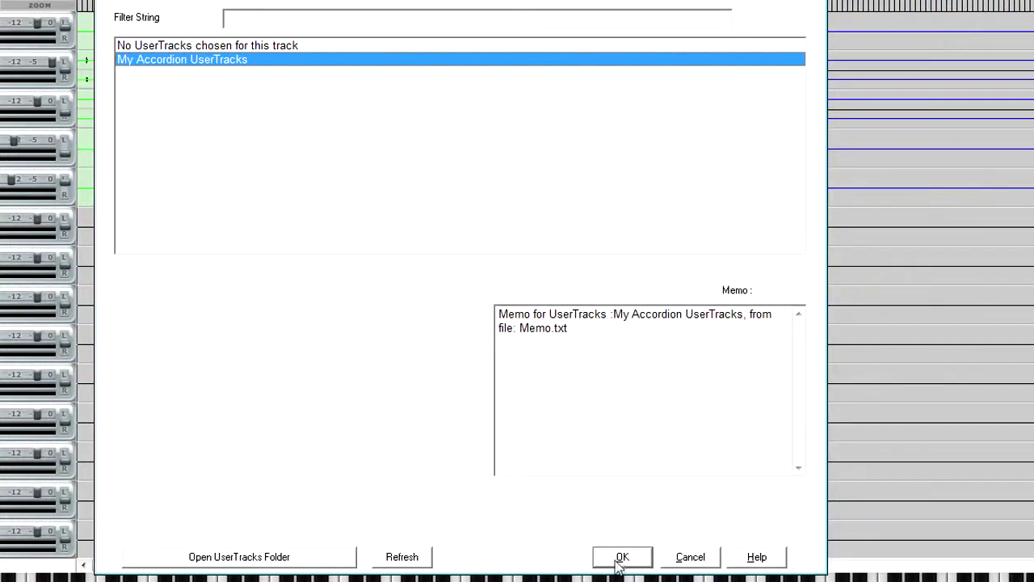
{"action": "left_click", "coordinate": [621, 557]}
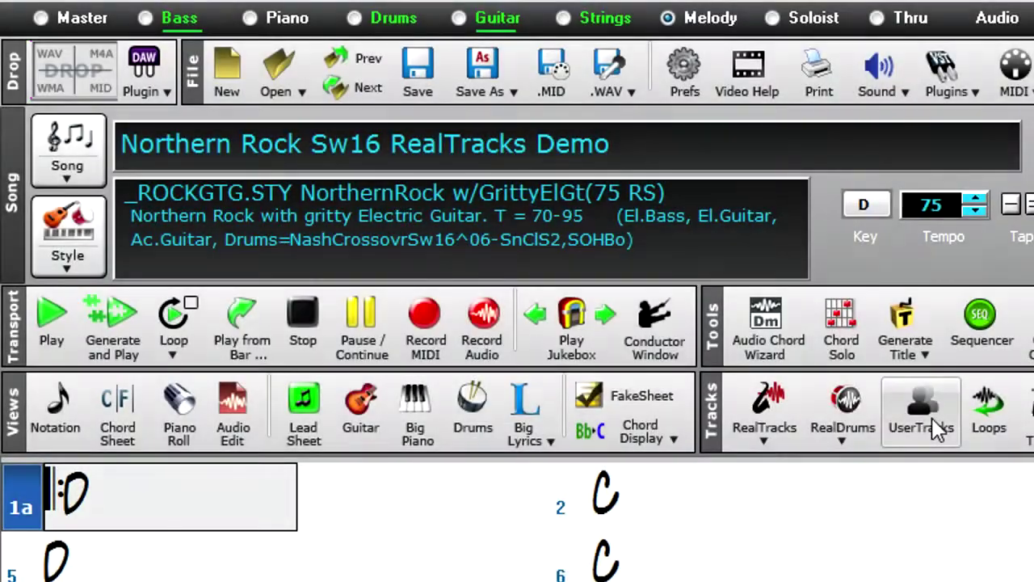
In Band-in-a-Box, assign My Accordion UserTracks to the Piano track and adjust that track's reverb.
{"action": "left_click", "coordinate": [937, 428]}
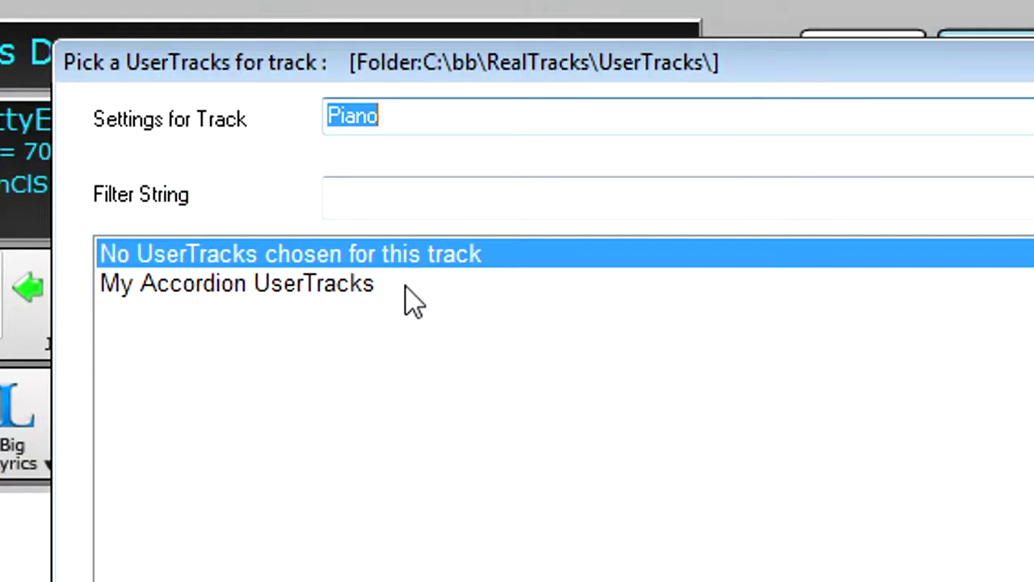
{"action": "left_click", "coordinate": [407, 287]}
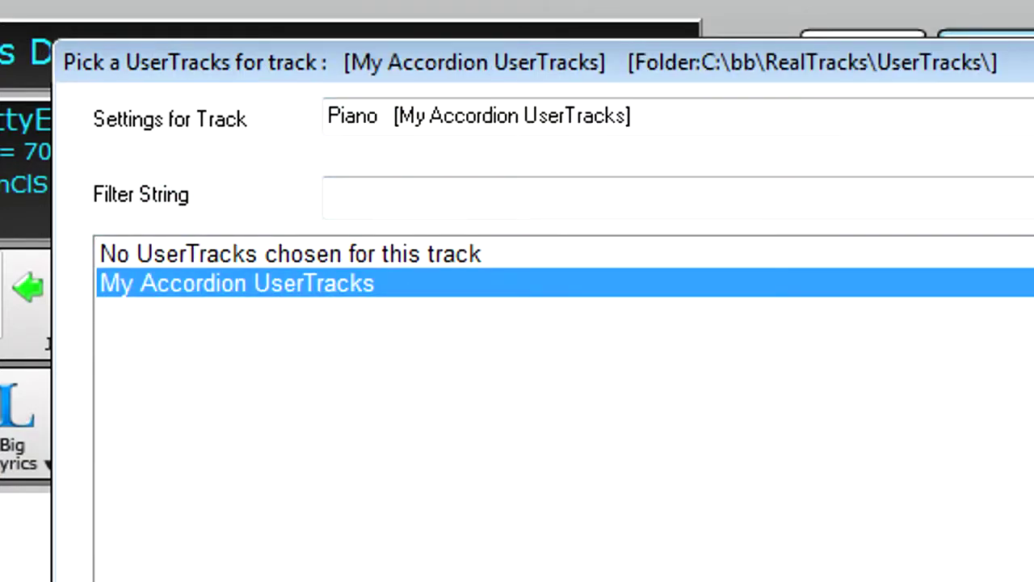
{"action": "left_click", "coordinate": [683, 561]}
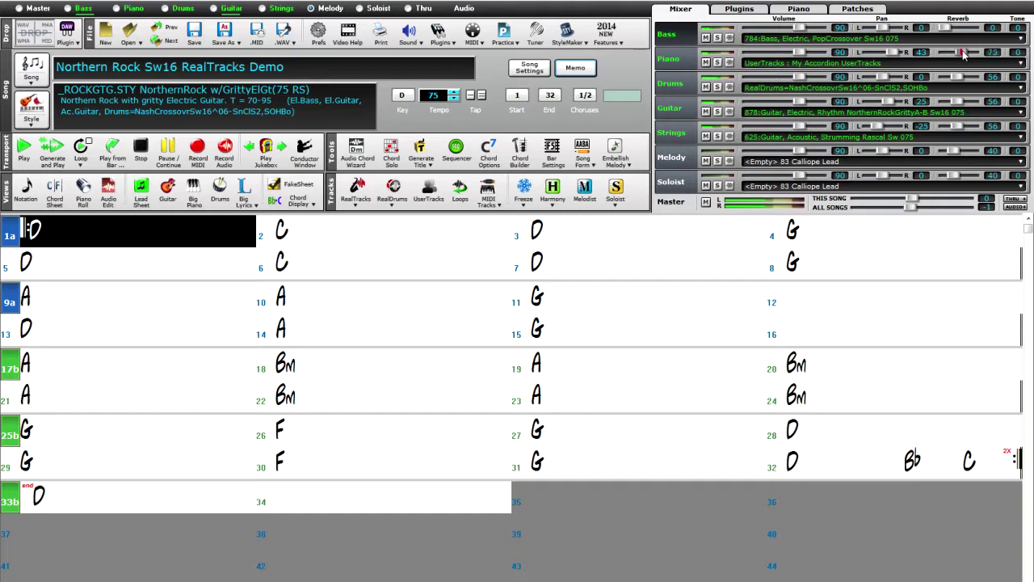
{"action": "left_click_drag", "start_coordinate": [962, 54], "coordinate": [966, 55]}
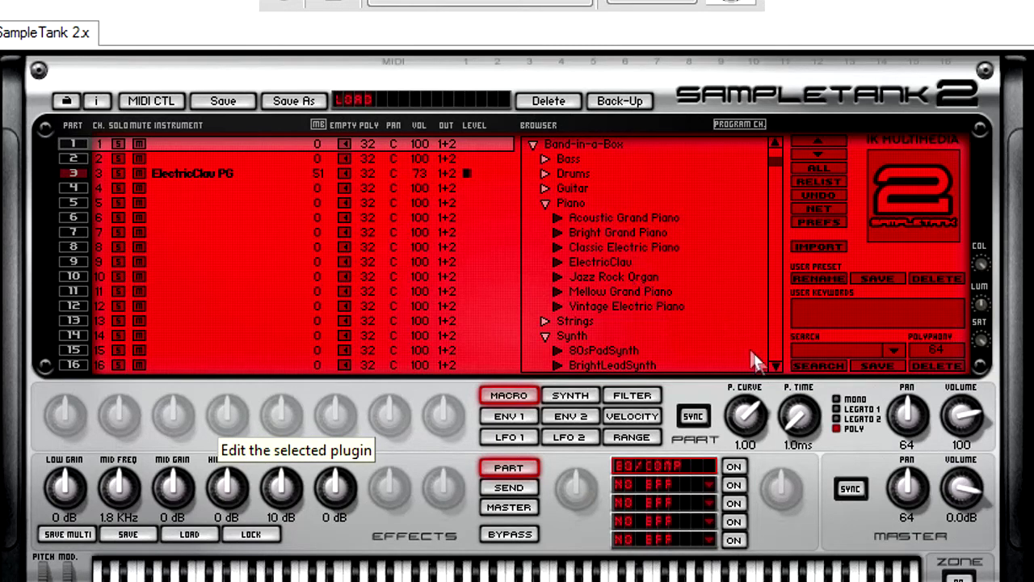
Look through the Band-in-a-Box instruments in the SampleTank 2 plugin browser, then close the DirectX/VST window.
{"action": "left_click", "coordinate": [773, 364]}
{"action": "left_click", "coordinate": [774, 363]}
{"action": "left_click", "coordinate": [773, 364]}
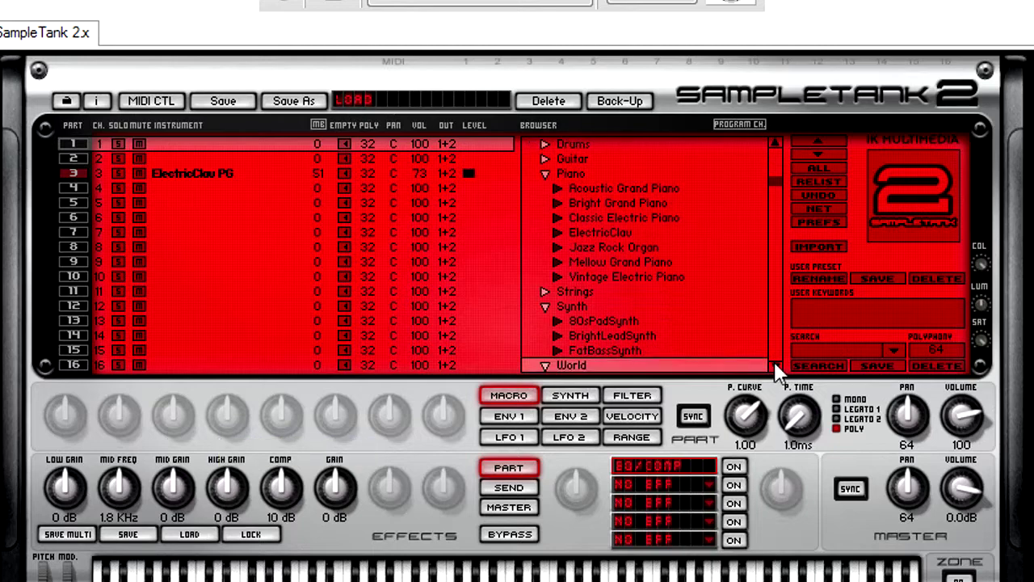
{"action": "left_click", "coordinate": [774, 363]}
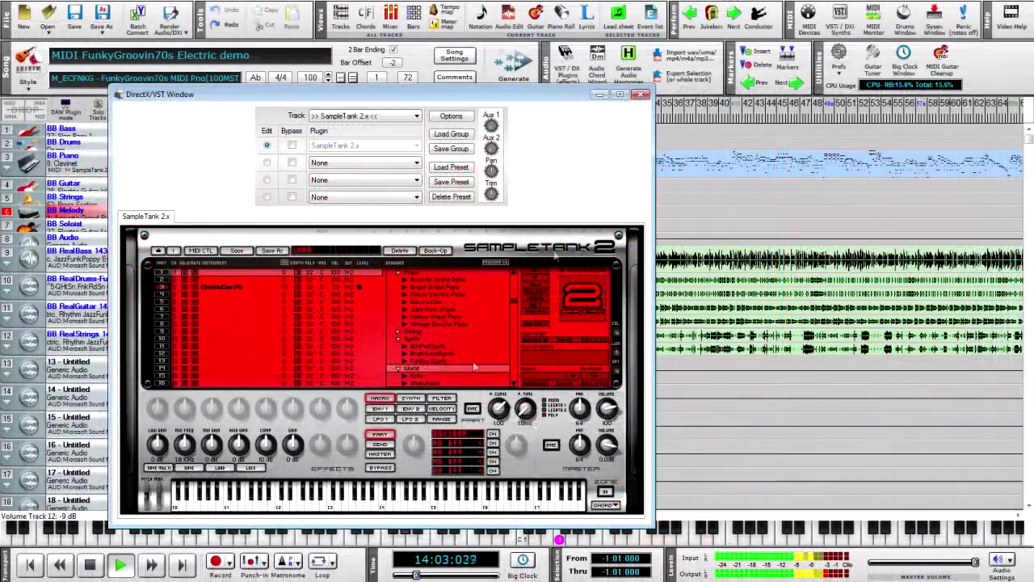
{"action": "left_click", "coordinate": [638, 94]}
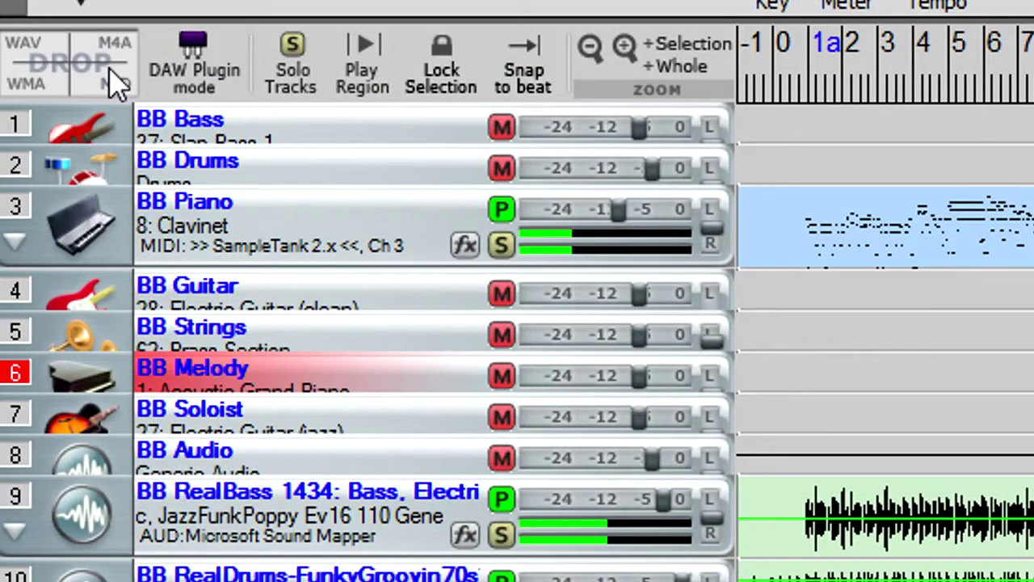
Select the BB Piano track and send it to the Drop Station as a WAV file.
{"action": "mouse_move", "coordinate": [117, 81]}
{"action": "mouse_move", "coordinate": [112, 127]}
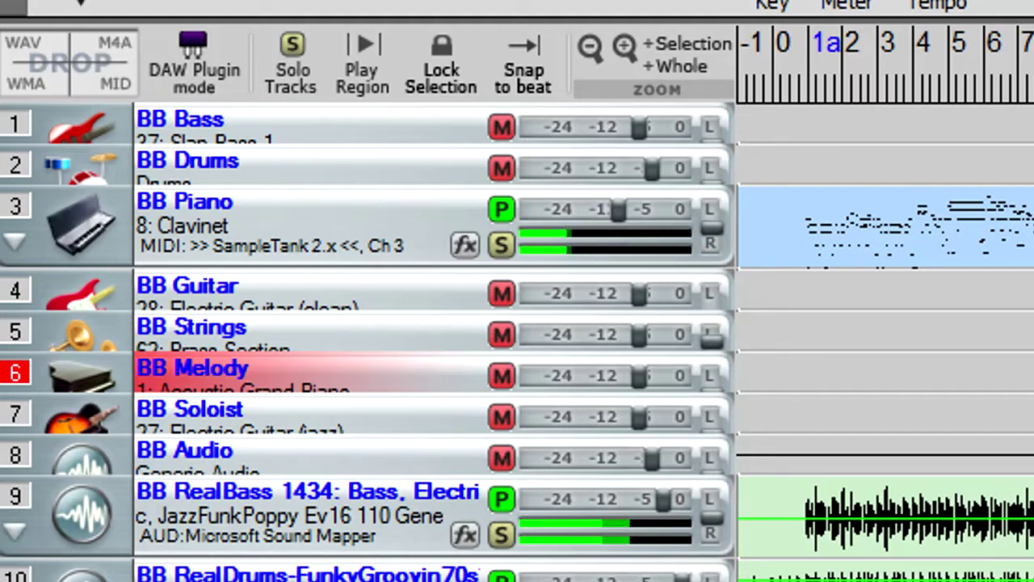
{"action": "left_click", "coordinate": [188, 287]}
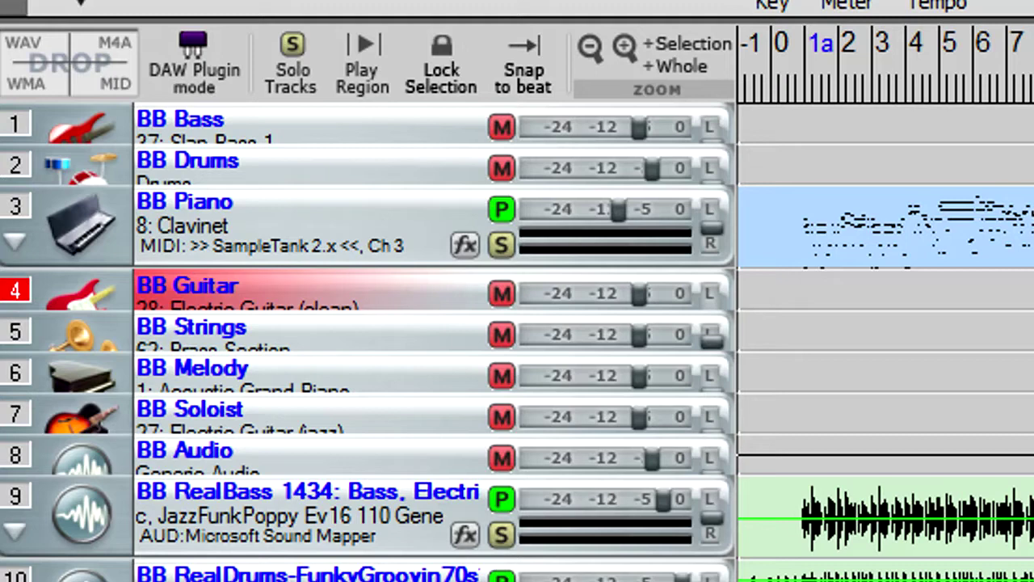
{"action": "left_click", "coordinate": [16, 211]}
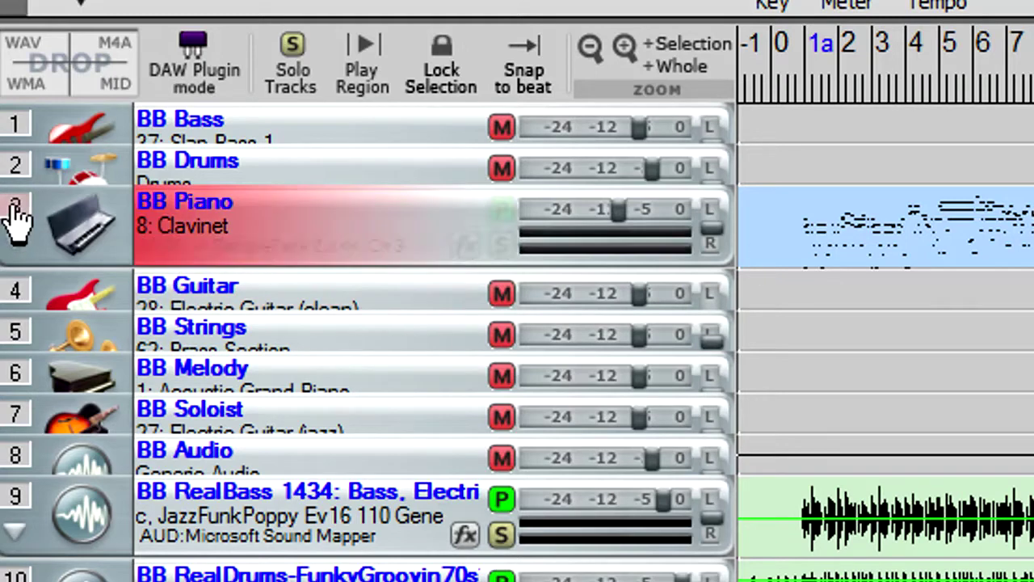
{"action": "left_click_drag", "start_coordinate": [18, 192], "coordinate": [35, 42]}
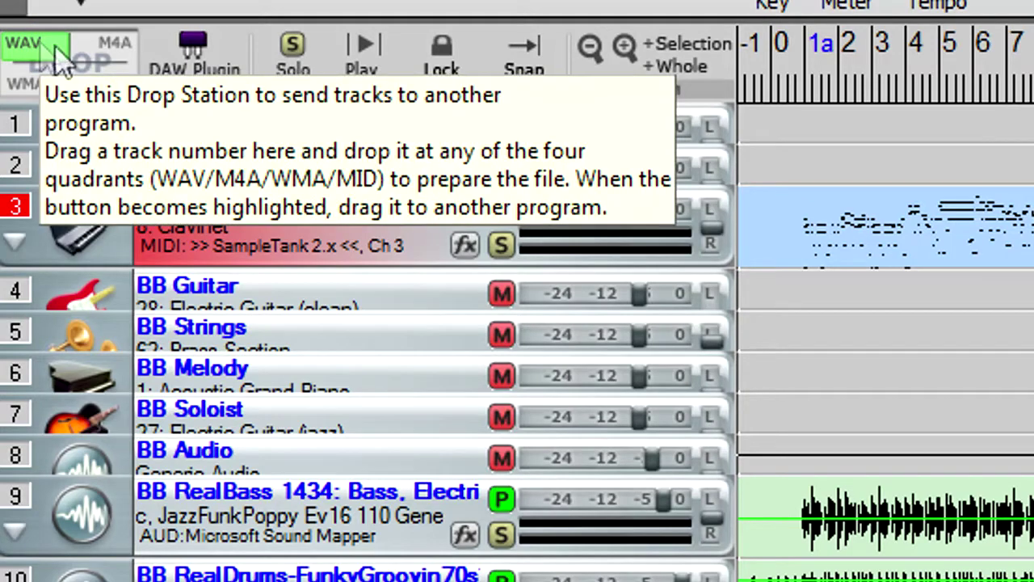
Transfer the prepared WAV file from the Drop Station into the empty folder open behind RealBand.
{"action": "left_click", "coordinate": [198, 76]}
{"action": "left_click", "coordinate": [249, 133]}
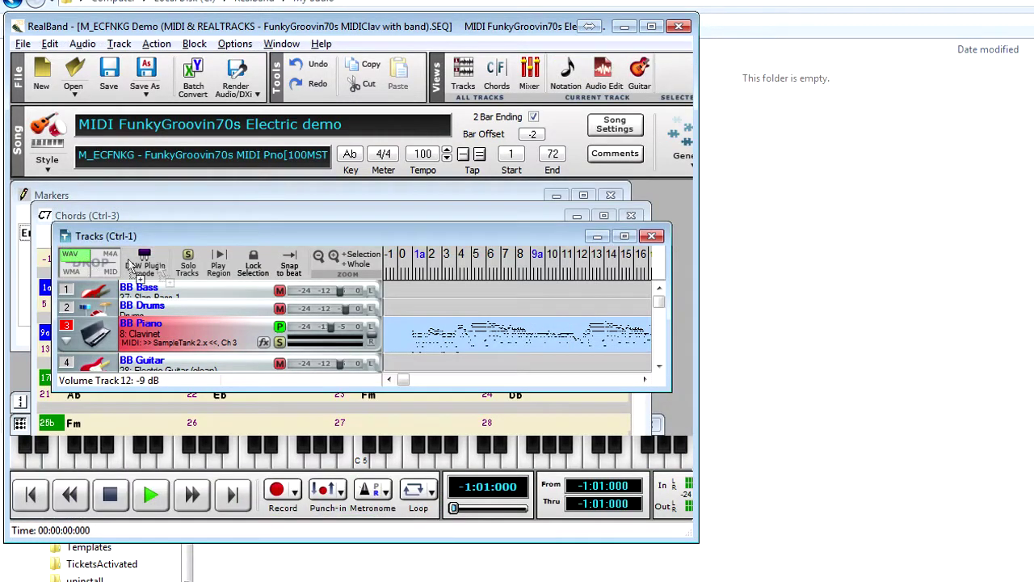
{"action": "left_click_drag", "start_coordinate": [792, 251], "coordinate": [764, 239]}
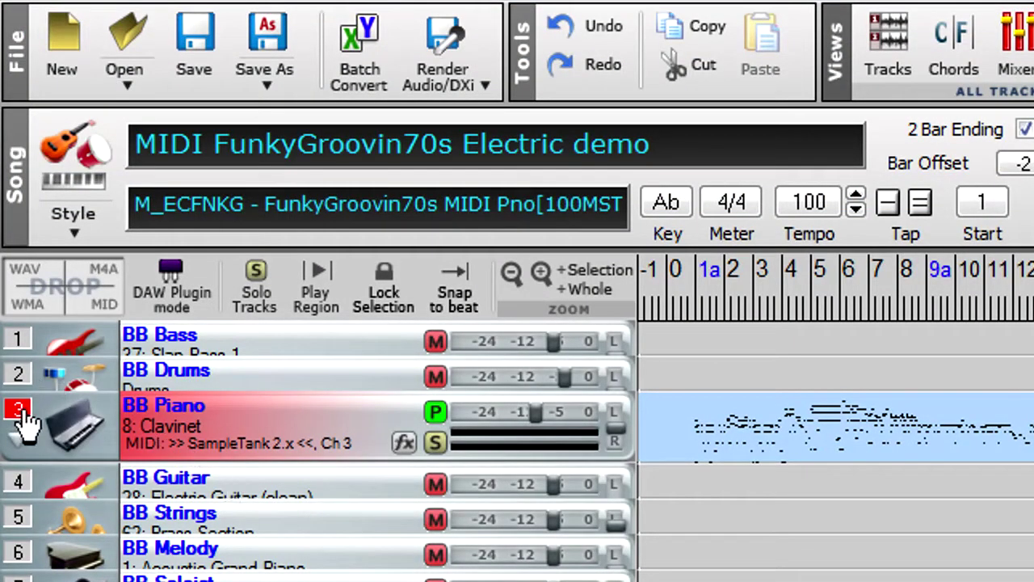
Send the BB Piano track to the Drop Station as a MIDI file and start DAW Plugin Mode.
{"action": "left_click_drag", "start_coordinate": [19, 416], "coordinate": [100, 298]}
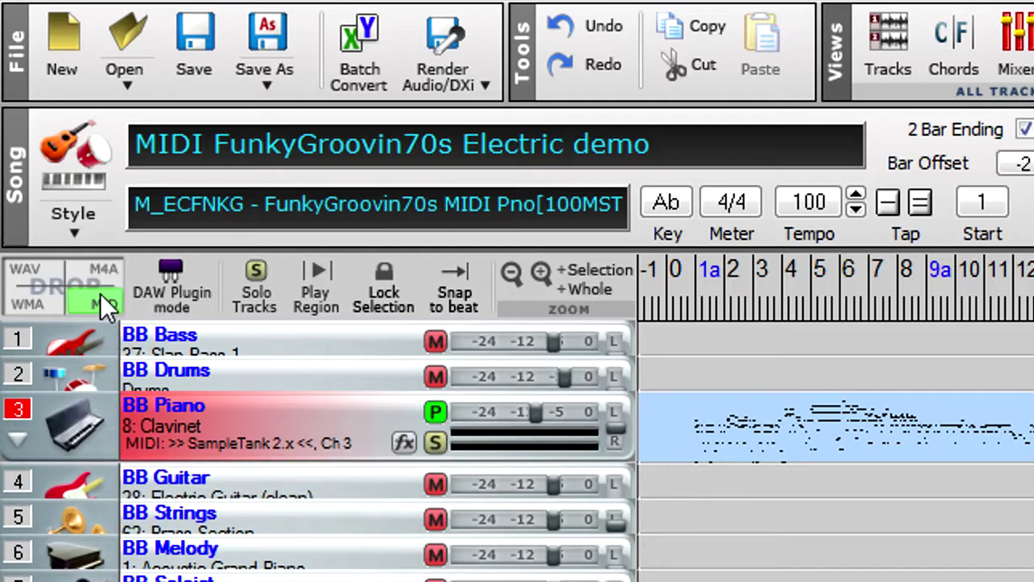
{"action": "left_click", "coordinate": [167, 284]}
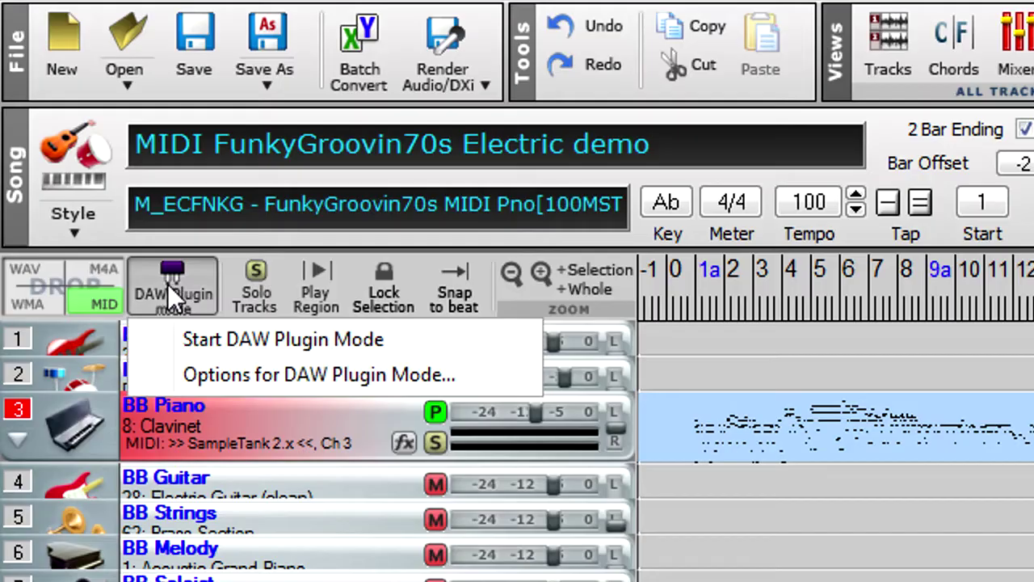
{"action": "left_click", "coordinate": [236, 337]}
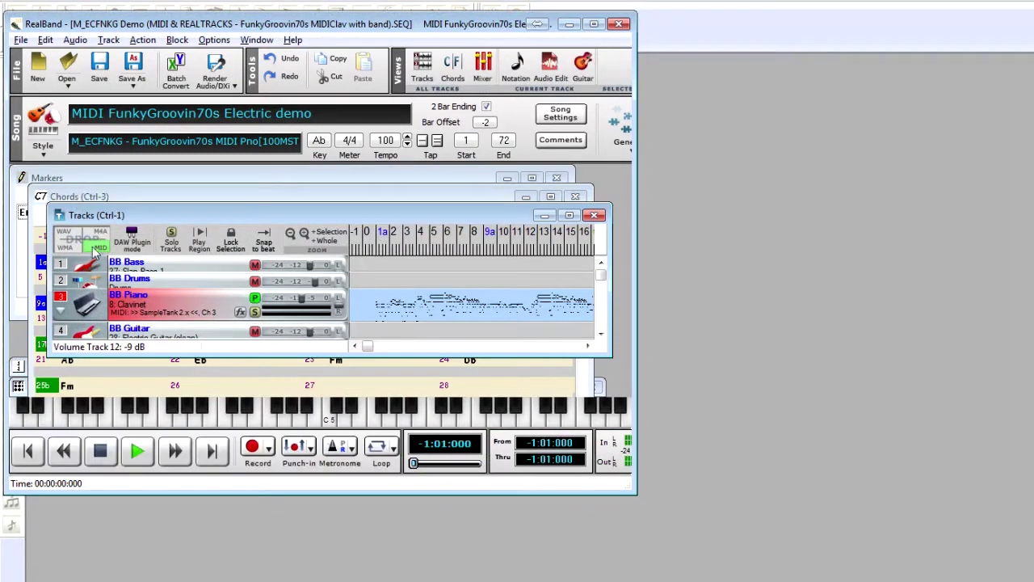
Transfer the prepared MIDI file from the Drop Station into the other program's window behind RealBand.
{"action": "left_click_drag", "start_coordinate": [240, 279], "coordinate": [566, 304]}
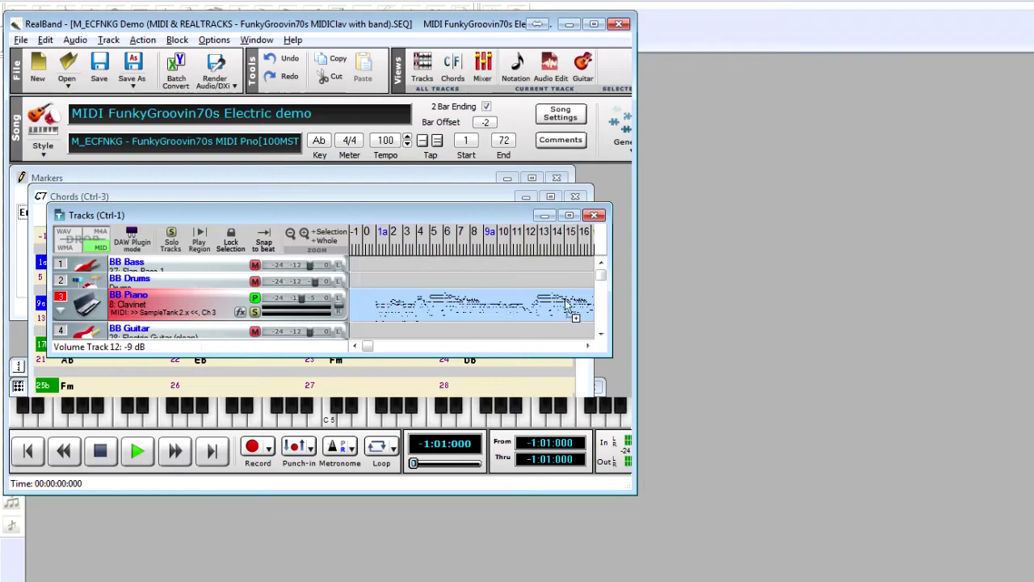
{"action": "left_click_drag", "start_coordinate": [749, 315], "coordinate": [751, 316]}
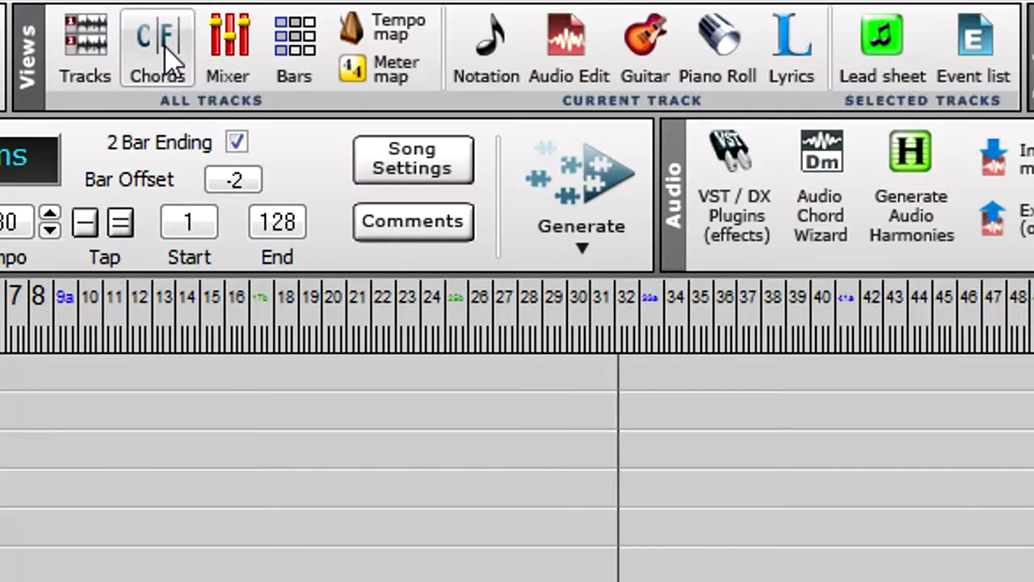
View the song in the Chords, Mixer, Bars, Tempo map and Meter map views, and return to the Tracks view.
{"action": "left_click", "coordinate": [367, 18]}
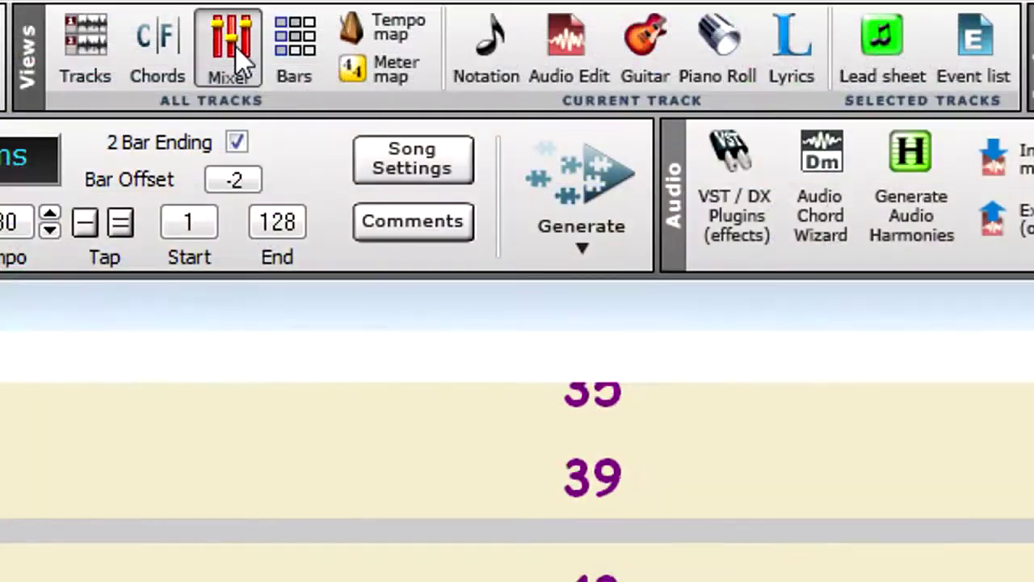
{"action": "left_click", "coordinate": [391, 17]}
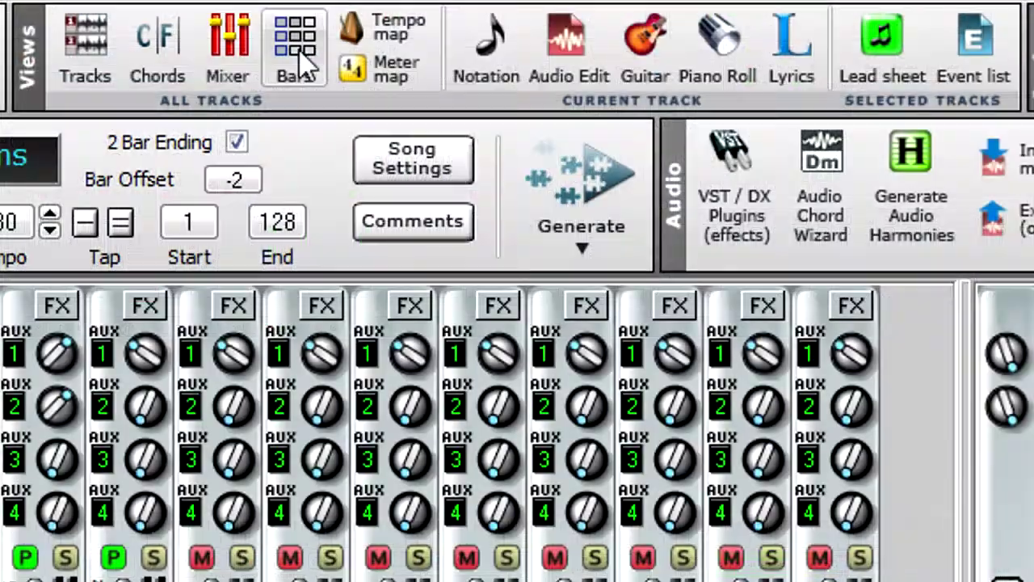
{"action": "left_click", "coordinate": [414, 19]}
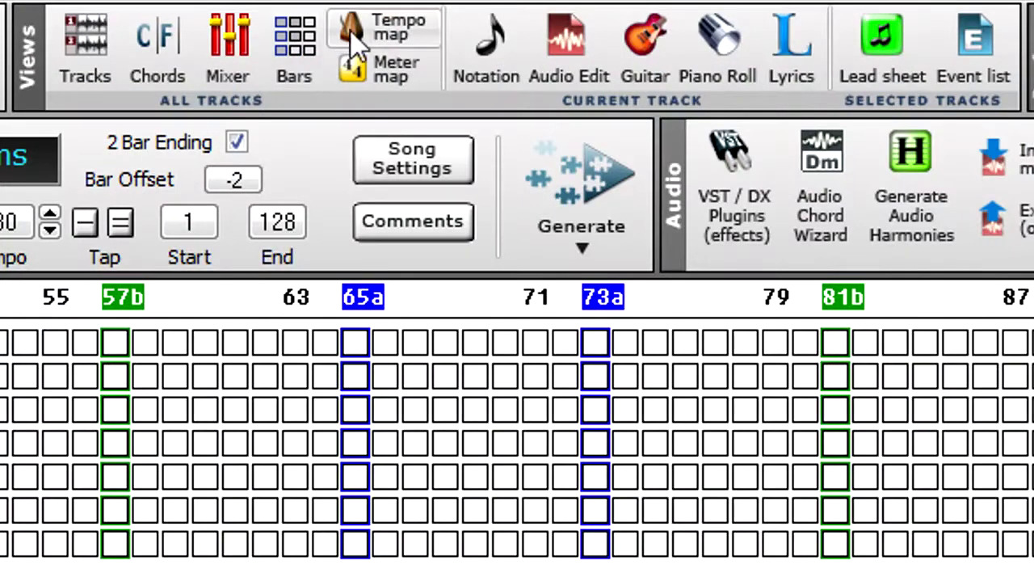
{"action": "left_click", "coordinate": [450, 14]}
{"action": "left_click", "coordinate": [408, 60]}
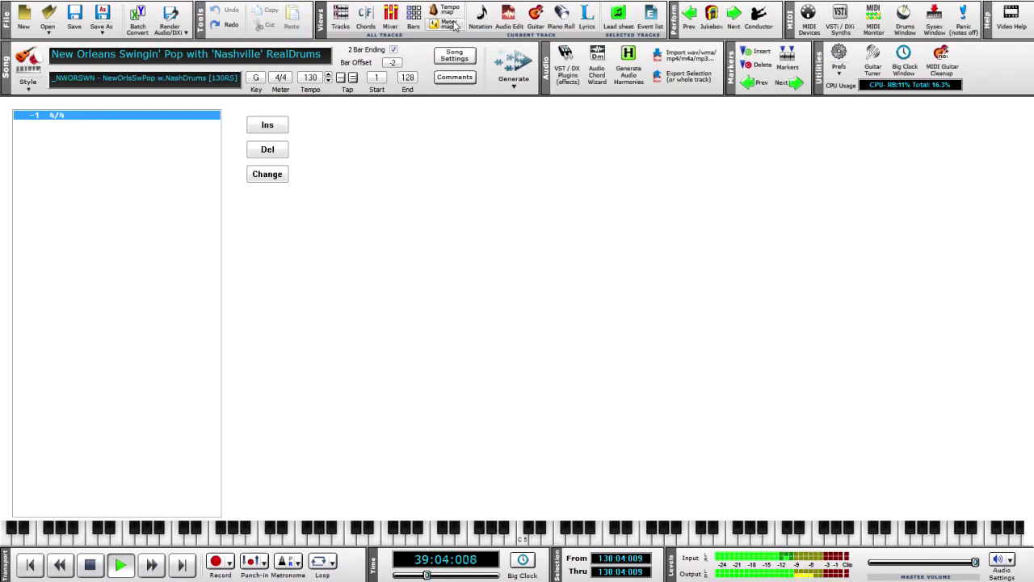
{"action": "left_click", "coordinate": [343, 16]}
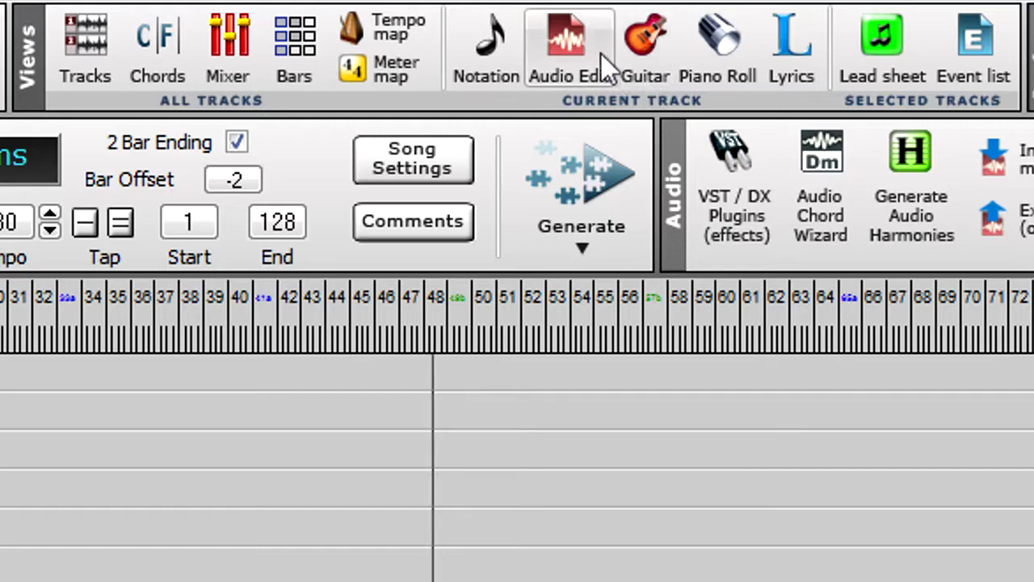
View the current bass track's waveform in the Audio Edit window, close it and maximize the Tracks window again.
{"action": "left_click", "coordinate": [579, 49]}
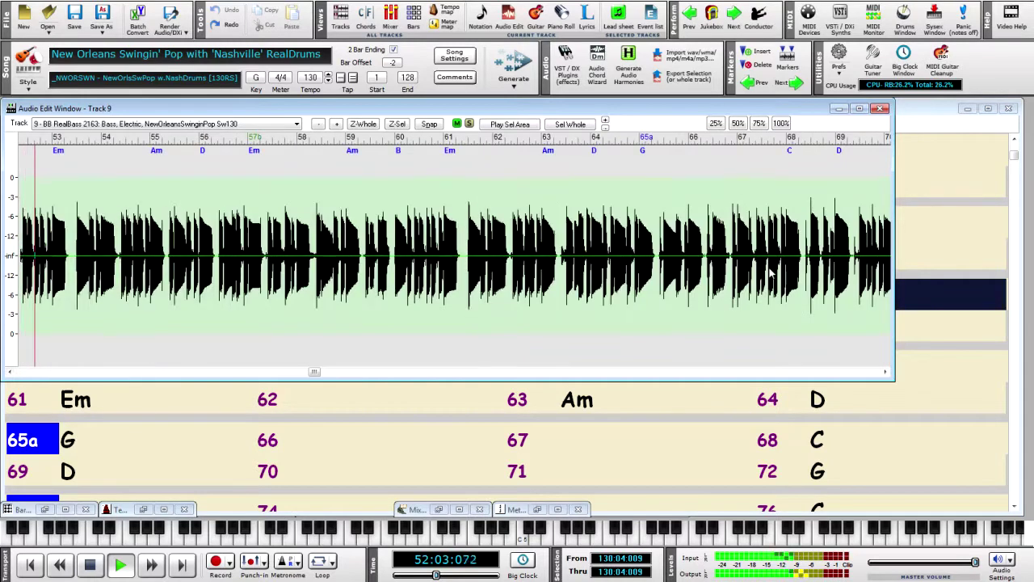
{"action": "left_click", "coordinate": [879, 109]}
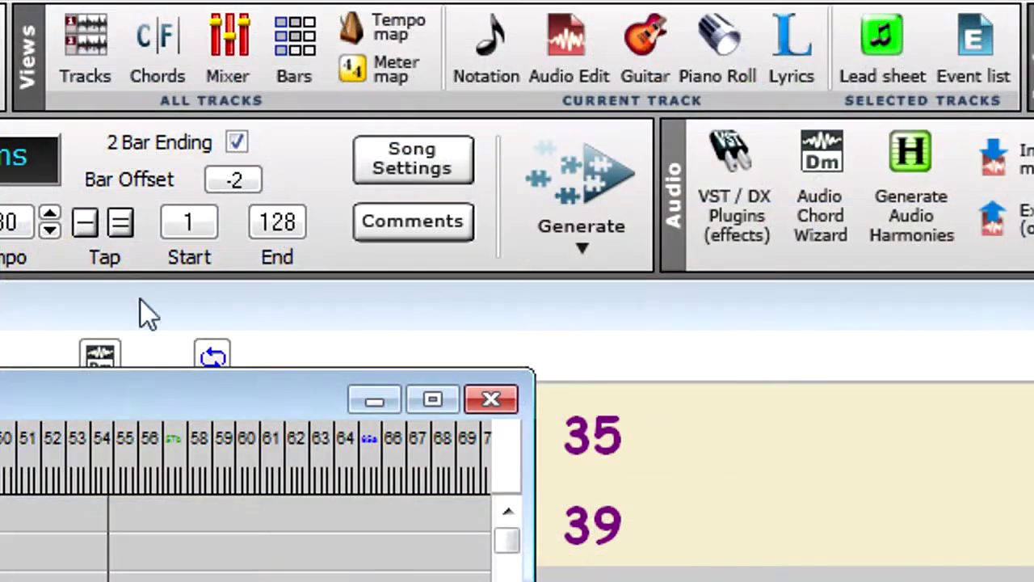
{"action": "double_click", "coordinate": [131, 390]}
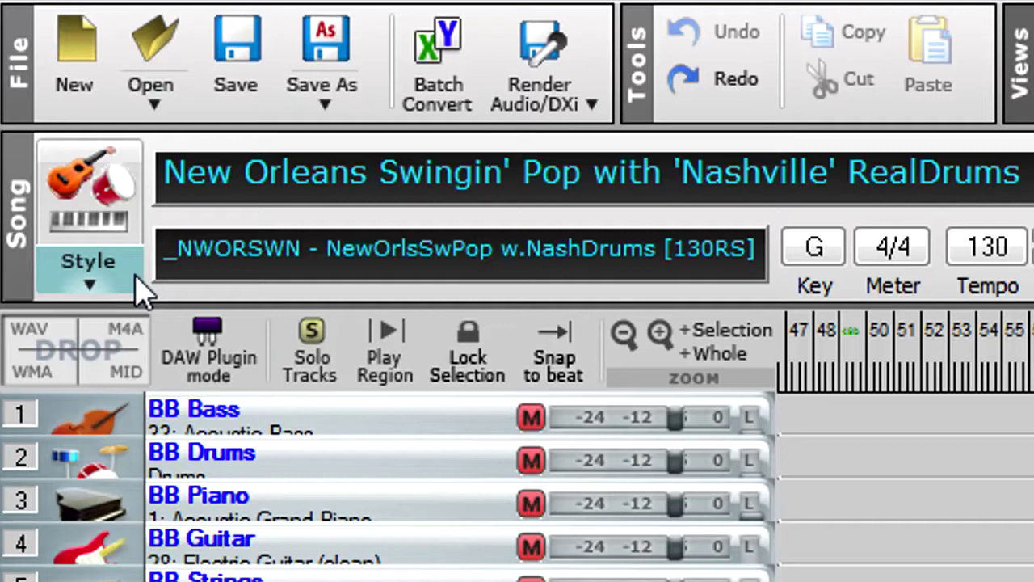
Examine the available ways to select a style, its default action setting, and the options for generating tracks.
{"action": "left_click", "coordinate": [87, 277]}
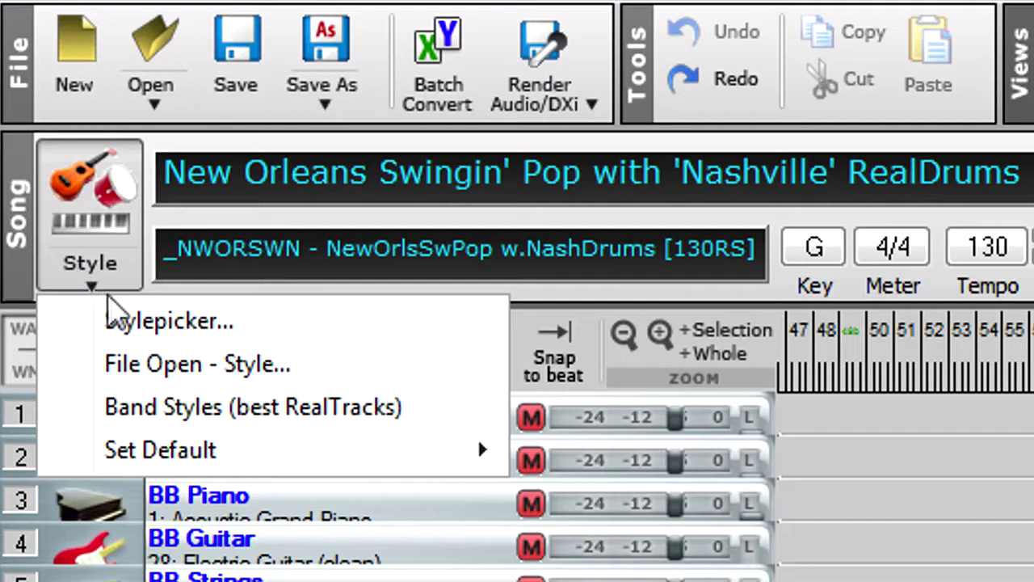
{"action": "mouse_move", "coordinate": [320, 458]}
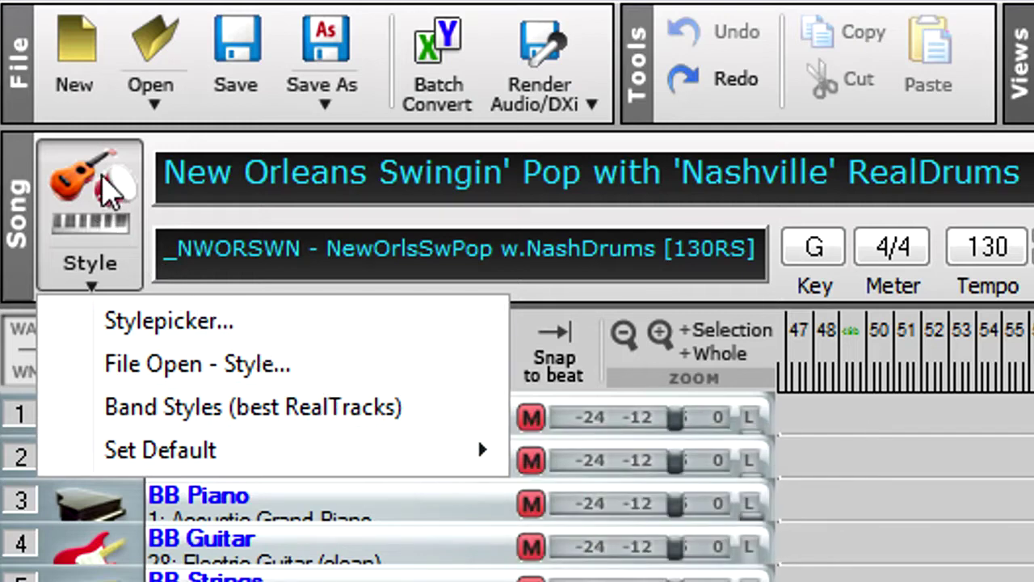
{"action": "left_click", "coordinate": [76, 194]}
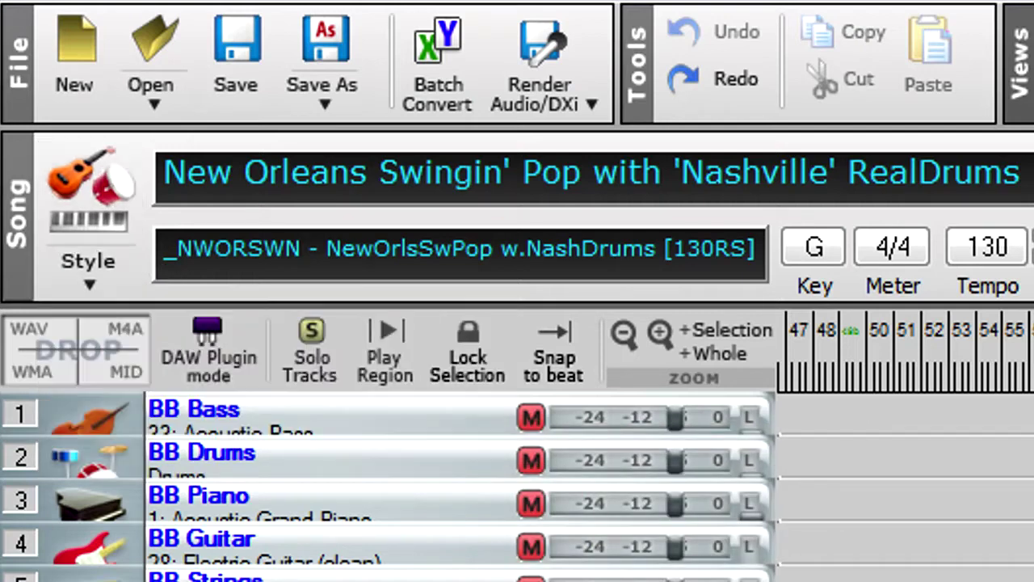
{"action": "left_click", "coordinate": [109, 202]}
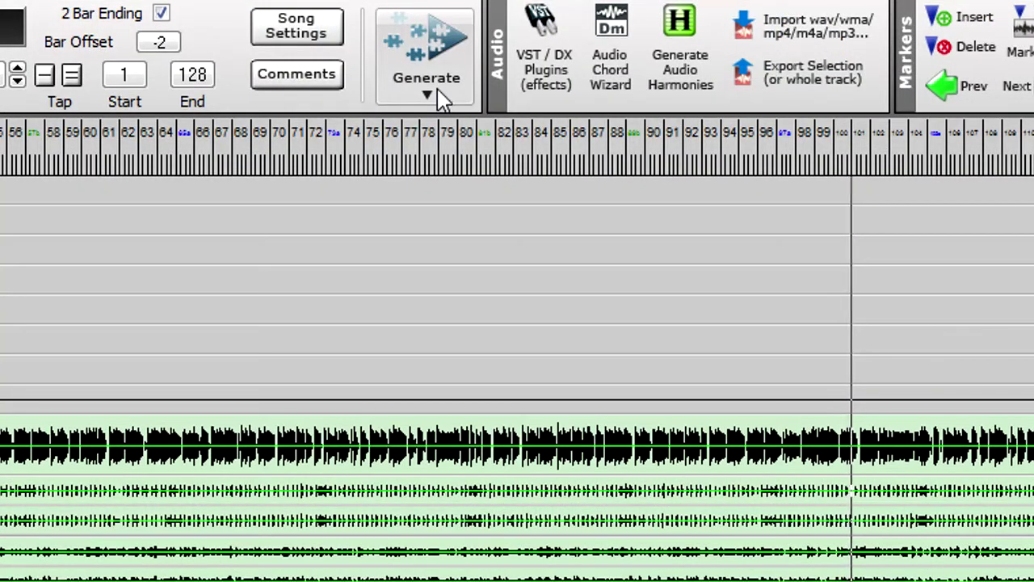
{"action": "left_click", "coordinate": [441, 99]}
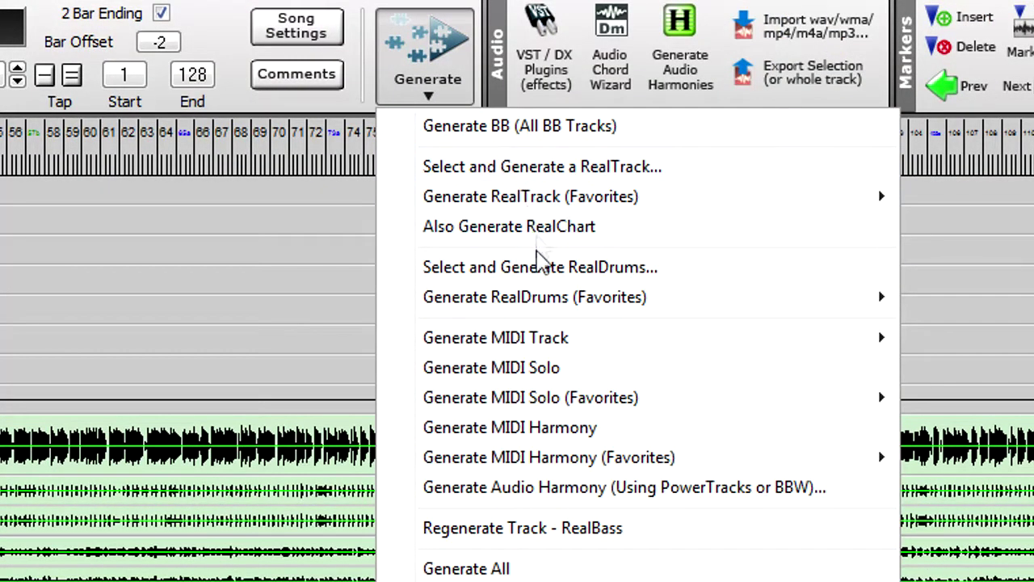
{"action": "mouse_move", "coordinate": [536, 337]}
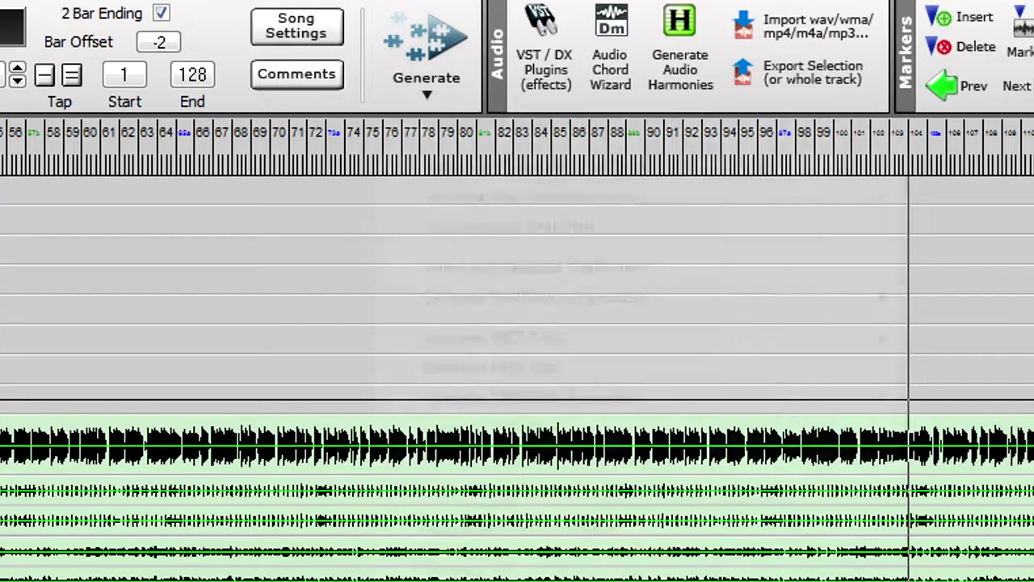
{"action": "left_click", "coordinate": [521, 125]}
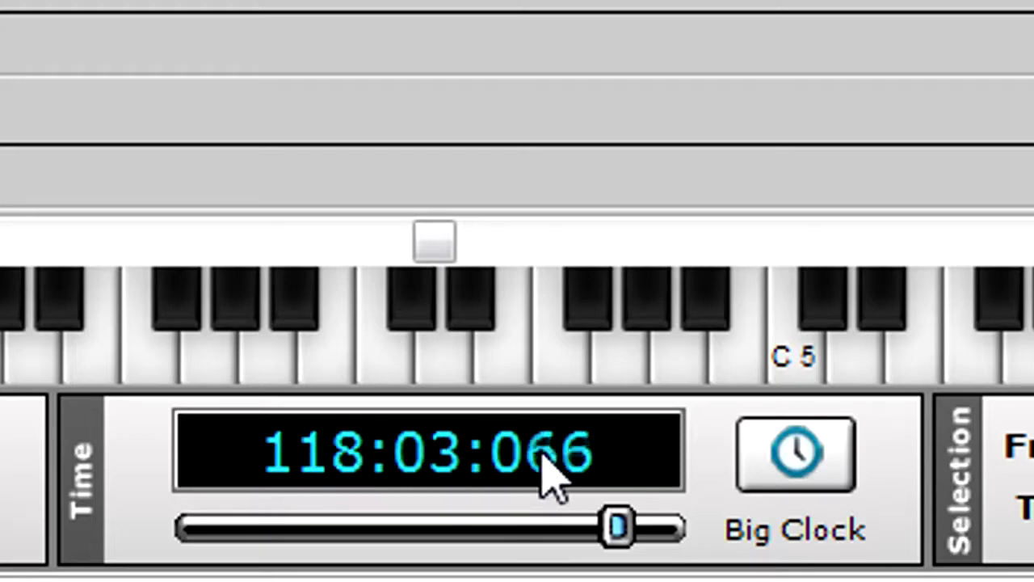
Move the playback position back to an earlier point in the song, and lower the master volume and restore it to maximum.
{"action": "left_click_drag", "start_coordinate": [627, 533], "coordinate": [325, 529]}
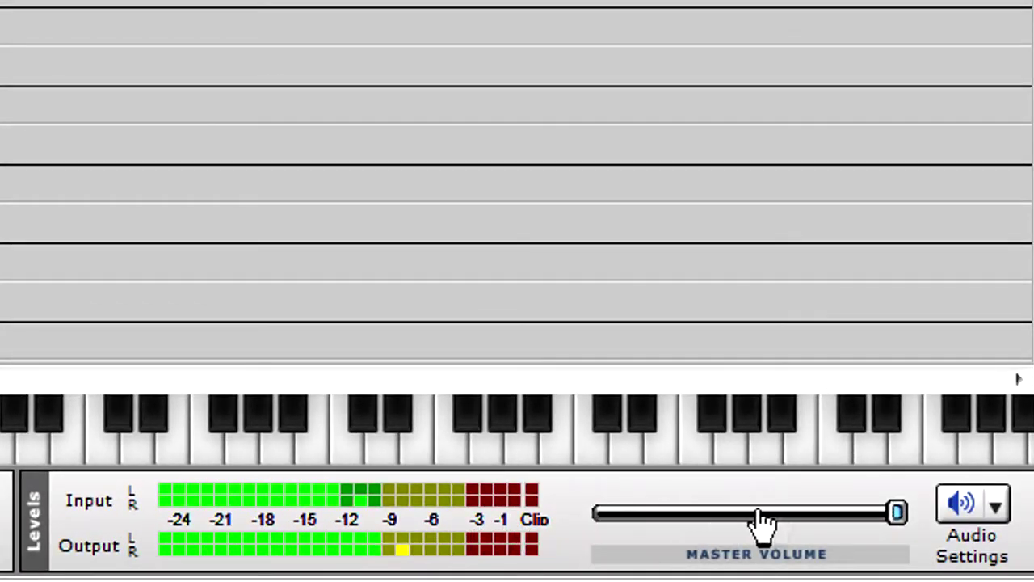
{"action": "left_click_drag", "start_coordinate": [895, 513], "coordinate": [839, 516]}
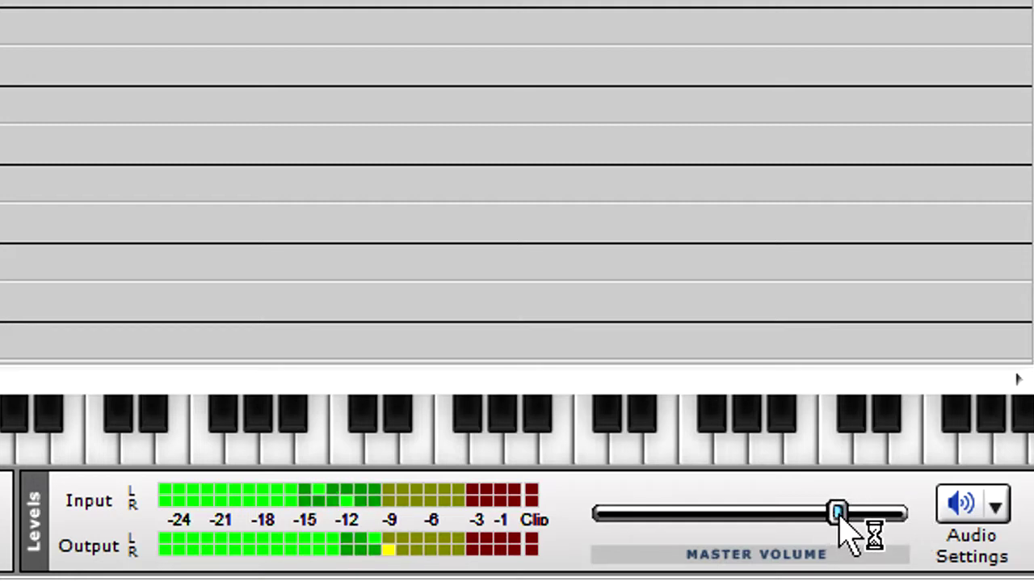
{"action": "left_click_drag", "start_coordinate": [843, 525], "coordinate": [921, 533]}
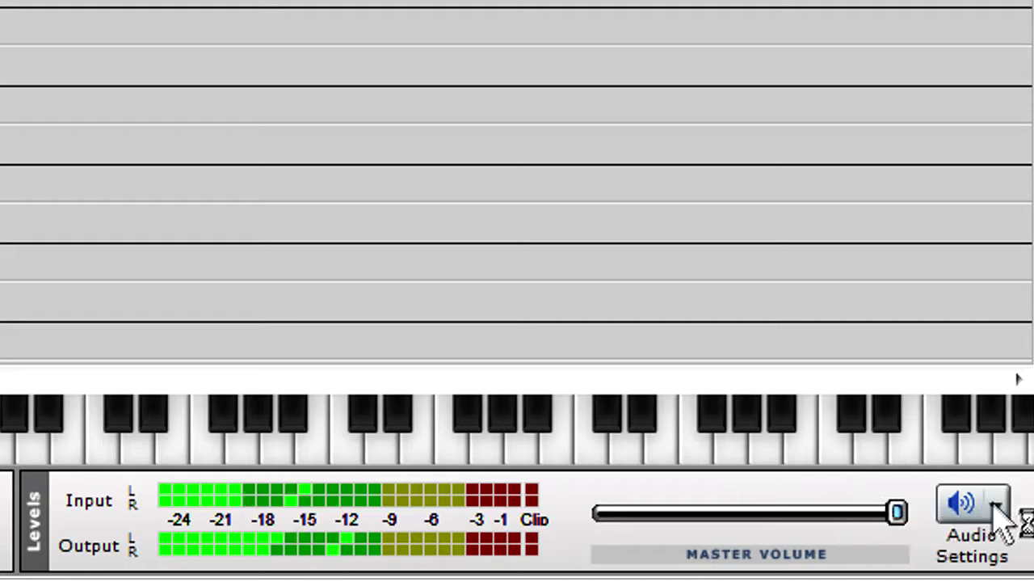
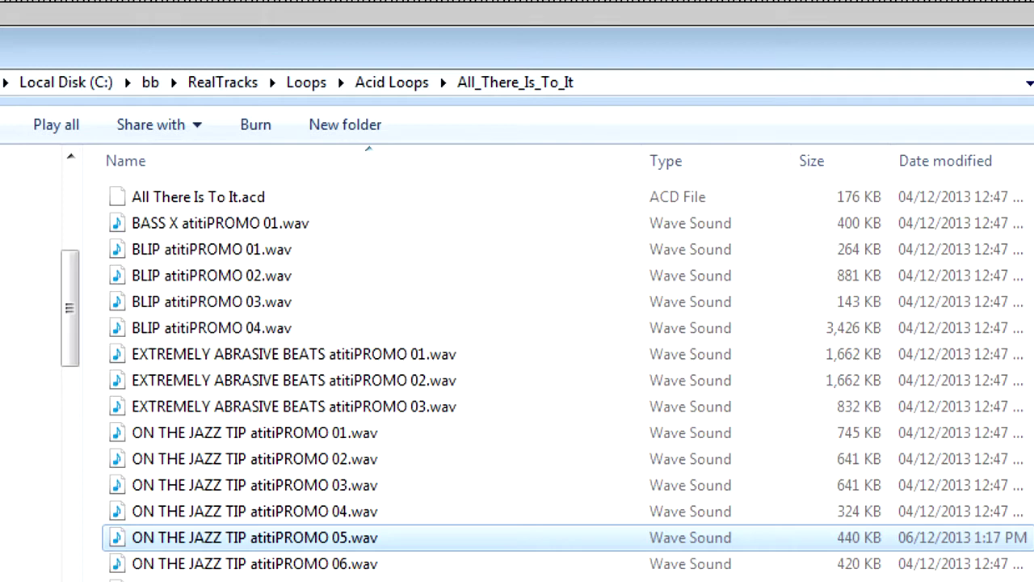
Audition the loop file ON THE JAZZ TIP atitiPROMO 05.wav in the All_There_Is_To_It folder and switch back to RealBand.
{"action": "double_click", "coordinate": [241, 543]}
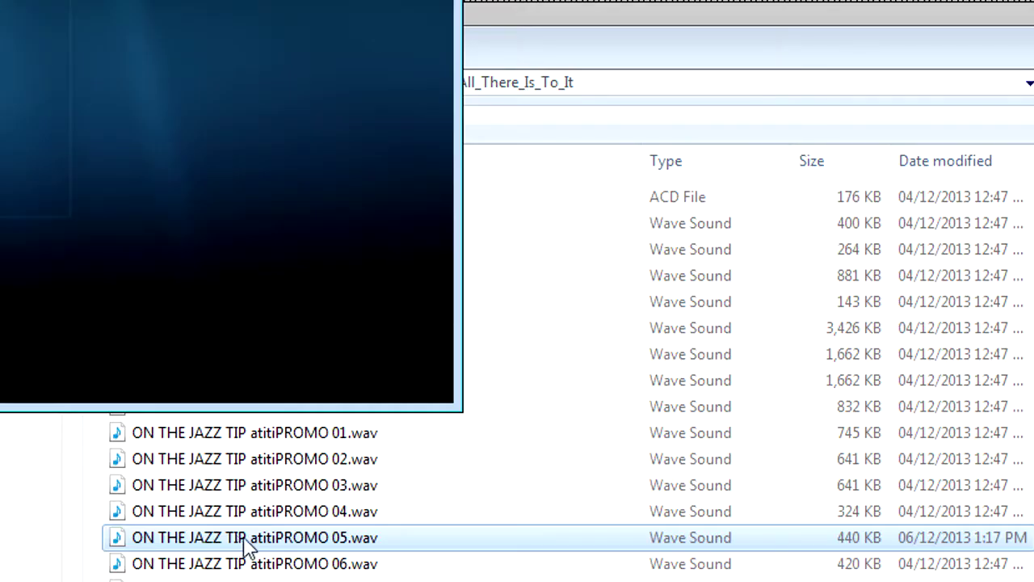
{"action": "key", "text": "alt+Tab"}
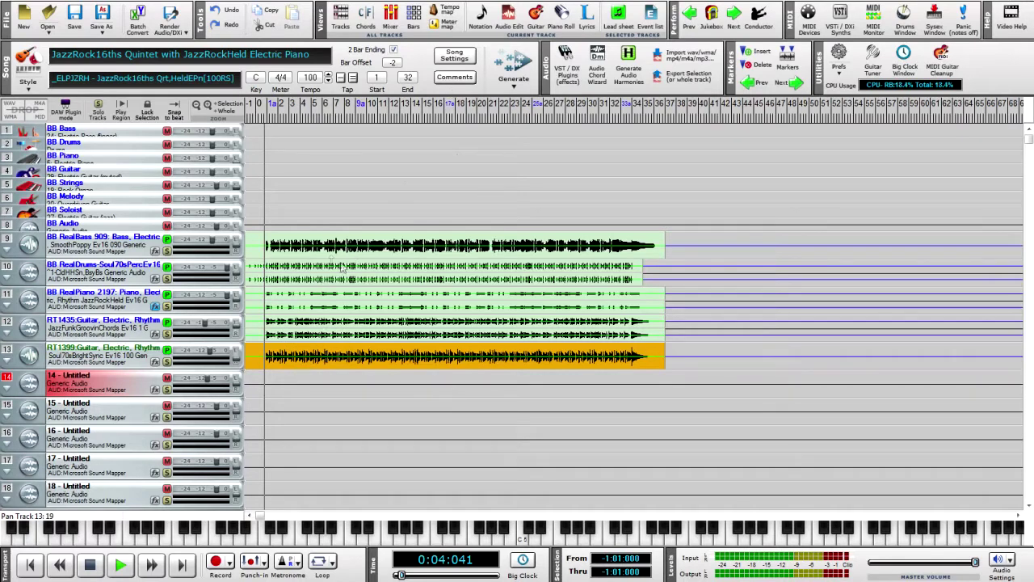
Play the JazzRock16ths song while viewing its chord sheet, return to the Tracks view and stop playback.
{"action": "key", "text": "space"}
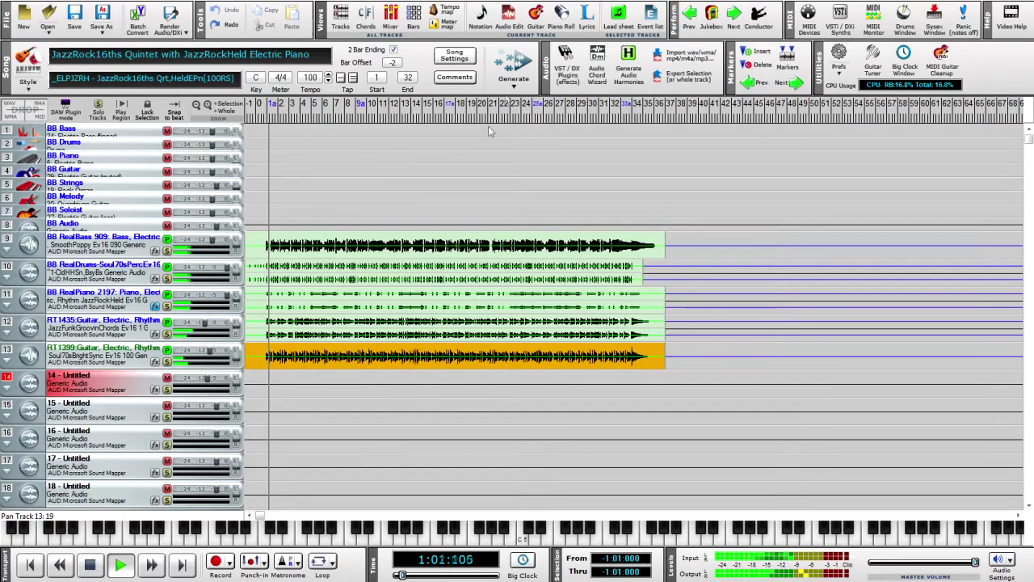
{"action": "left_click", "coordinate": [372, 17]}
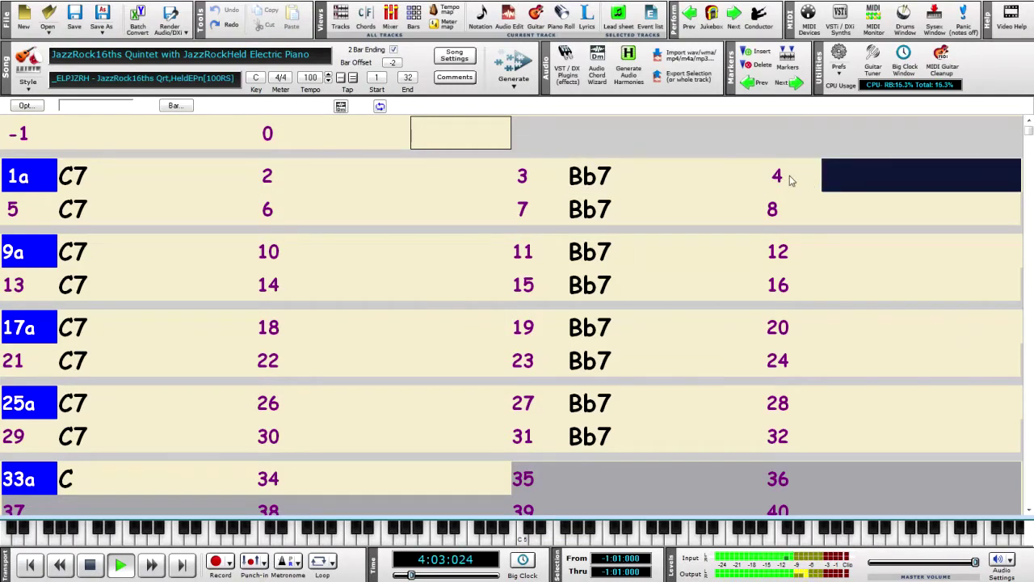
{"action": "left_click", "coordinate": [342, 16]}
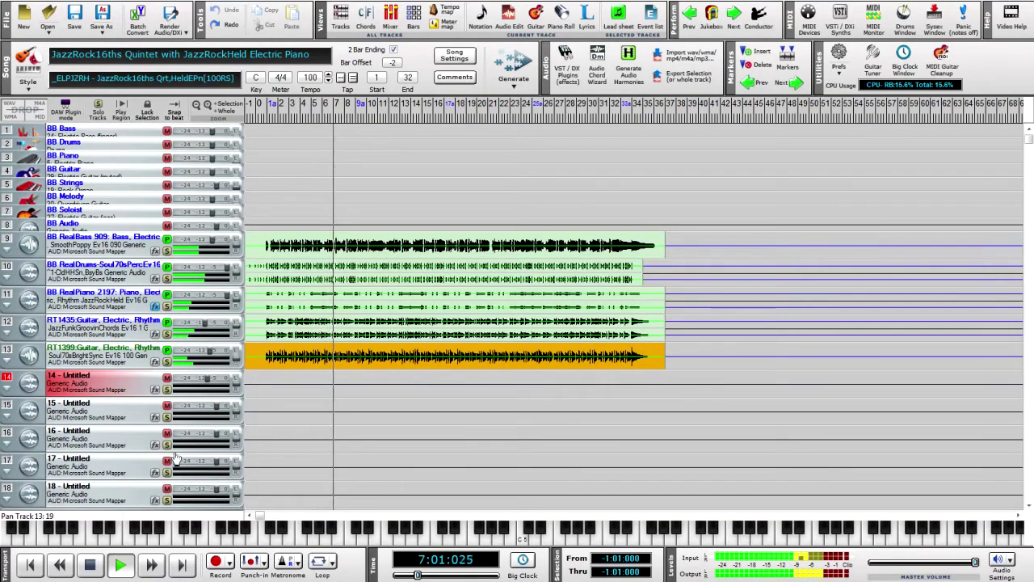
{"action": "left_click", "coordinate": [91, 567]}
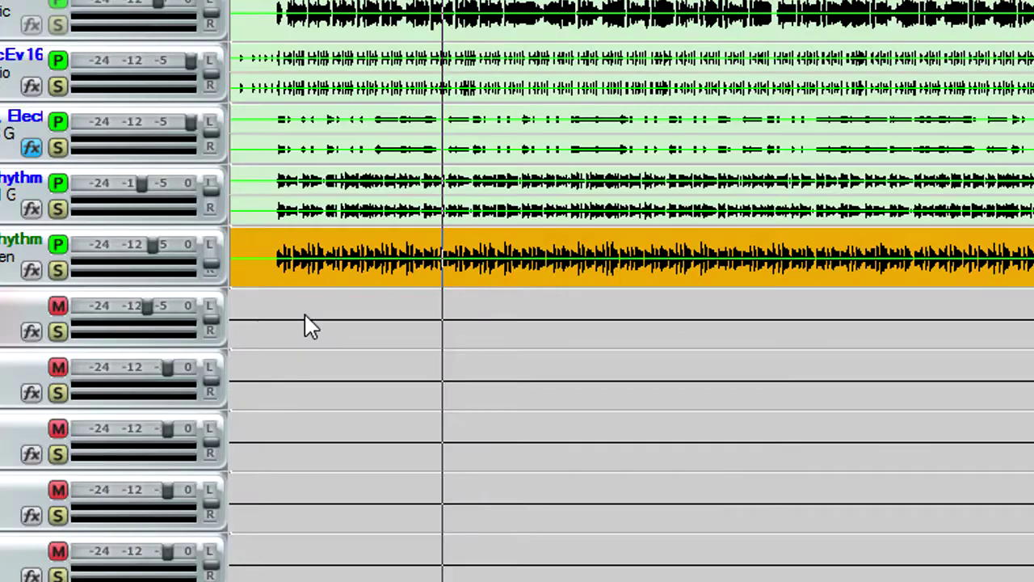
Generate the Acid loop ON THE JAZZ TIP atitiPROMO 05.wav on empty track 14 using its existing loop settings.
{"action": "right_click", "coordinate": [278, 387]}
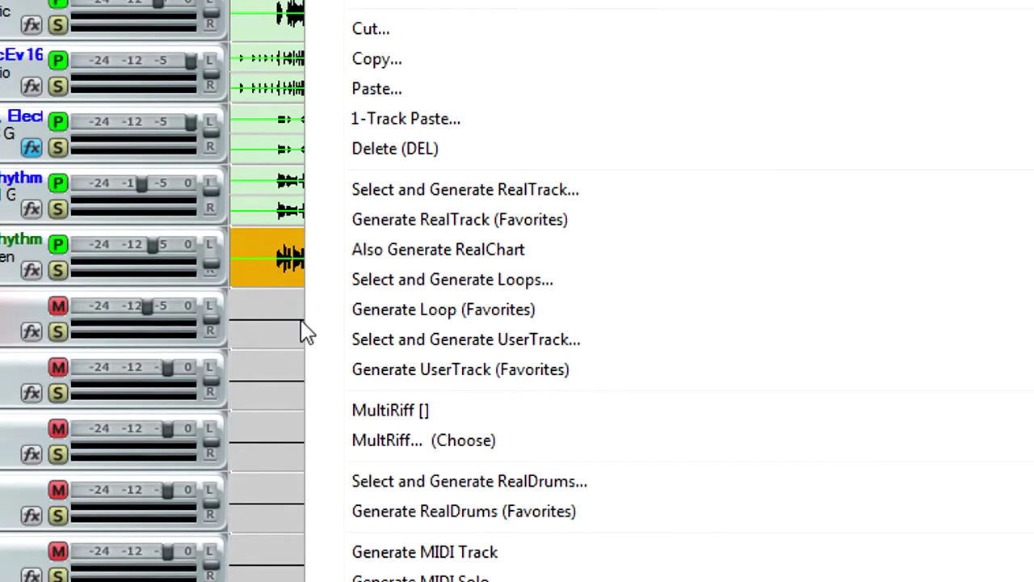
{"action": "left_click", "coordinate": [512, 280]}
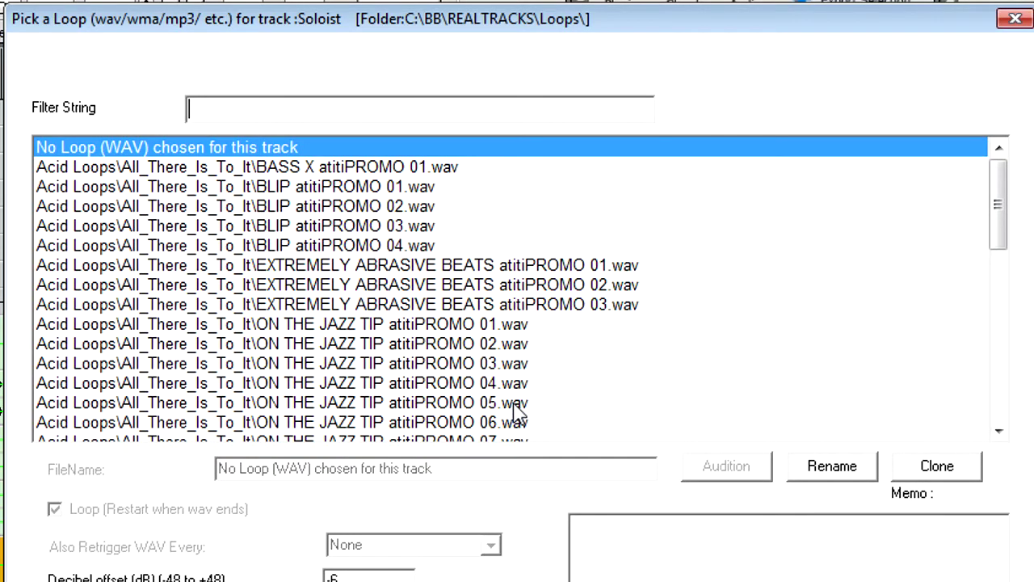
{"action": "left_click", "coordinate": [518, 403]}
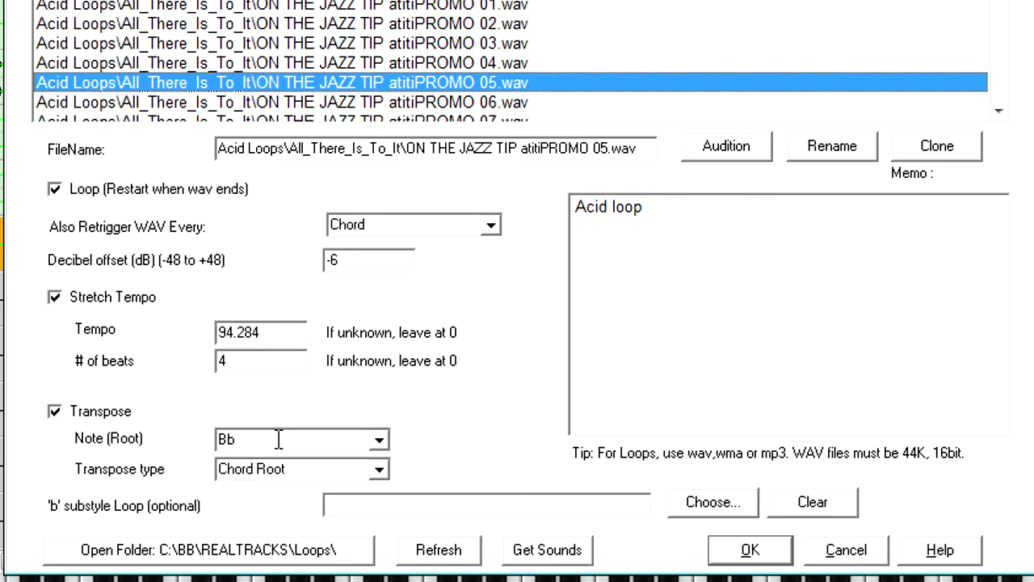
{"action": "left_click", "coordinate": [750, 551]}
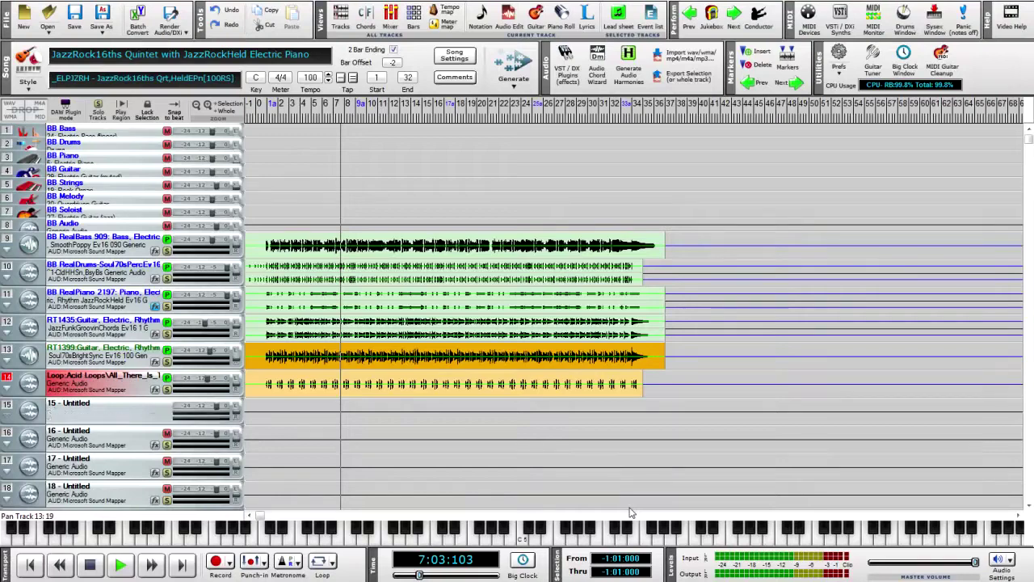
{"action": "left_click", "coordinate": [264, 406]}
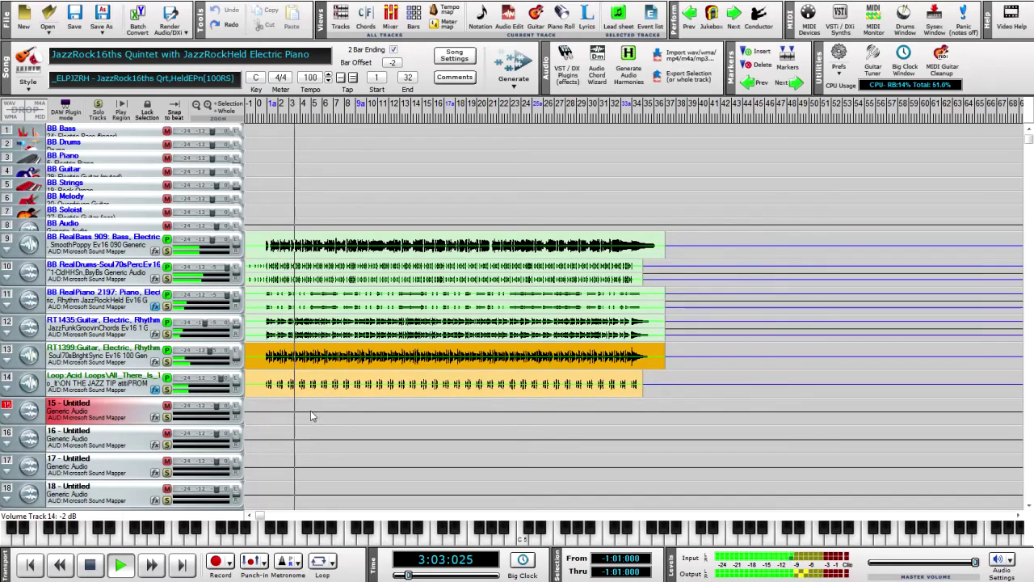
Show the chord sheet and set the Stylepicker as the default action for choosing styles.
{"action": "left_click", "coordinate": [366, 17]}
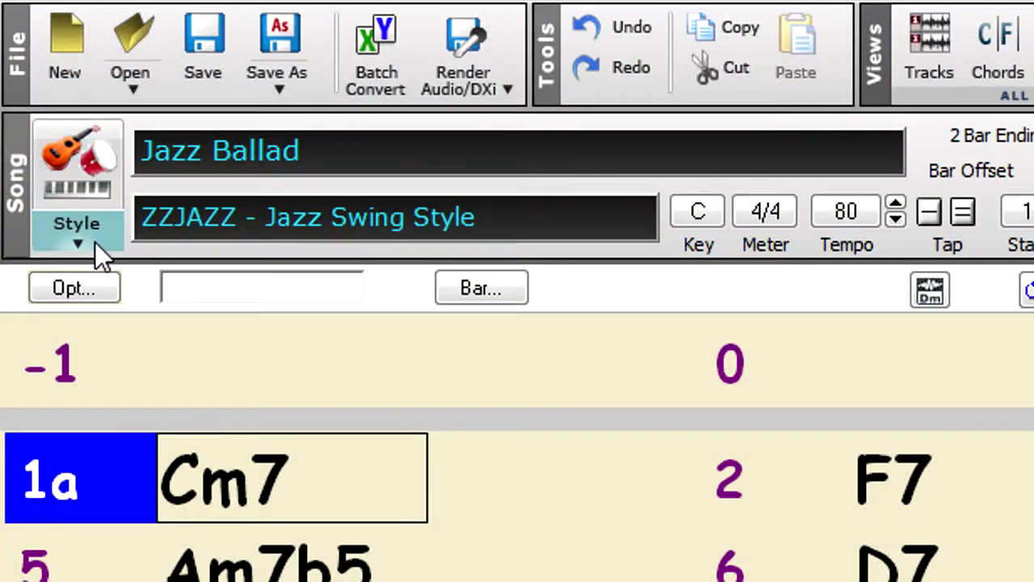
{"action": "left_click", "coordinate": [95, 242]}
{"action": "mouse_move", "coordinate": [194, 377]}
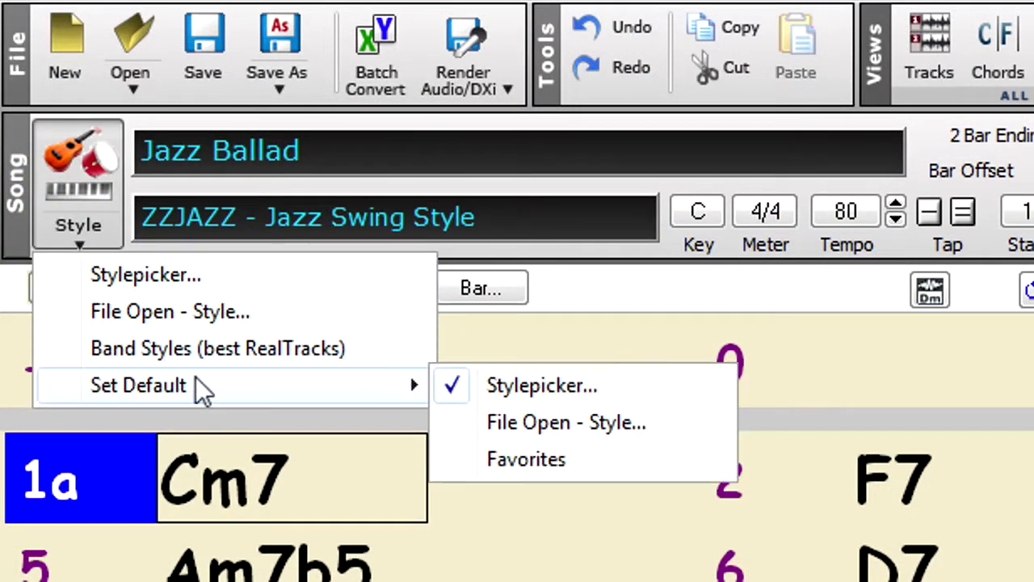
{"action": "left_click", "coordinate": [499, 386]}
Open the Stylepicker and list the styles in the RT196 [Jazz PollWinners3] category.
{"action": "left_click", "coordinate": [87, 150]}
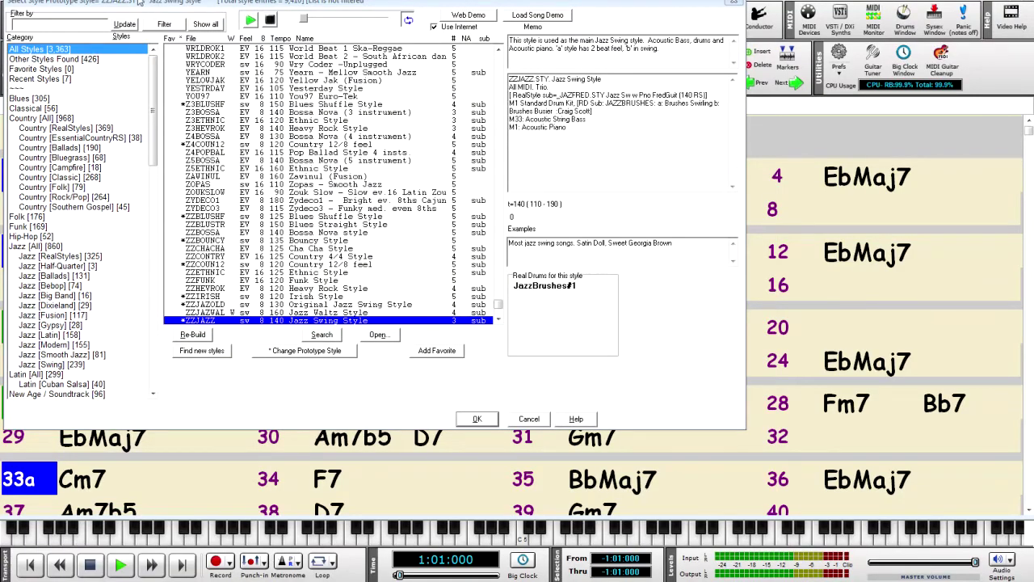
{"action": "left_click_drag", "start_coordinate": [134, 4], "coordinate": [621, 76]}
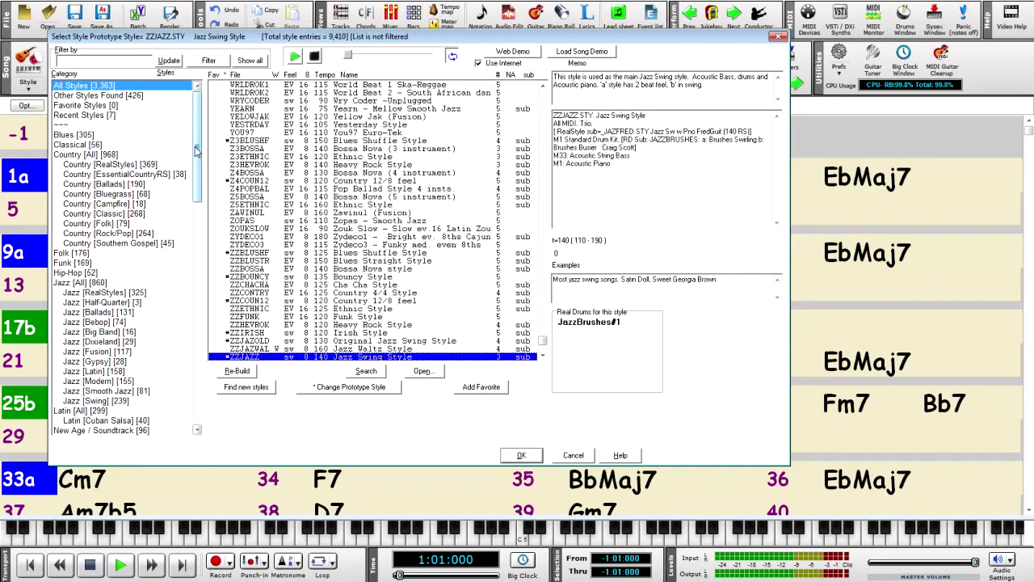
{"action": "left_click_drag", "start_coordinate": [197, 151], "coordinate": [206, 373]}
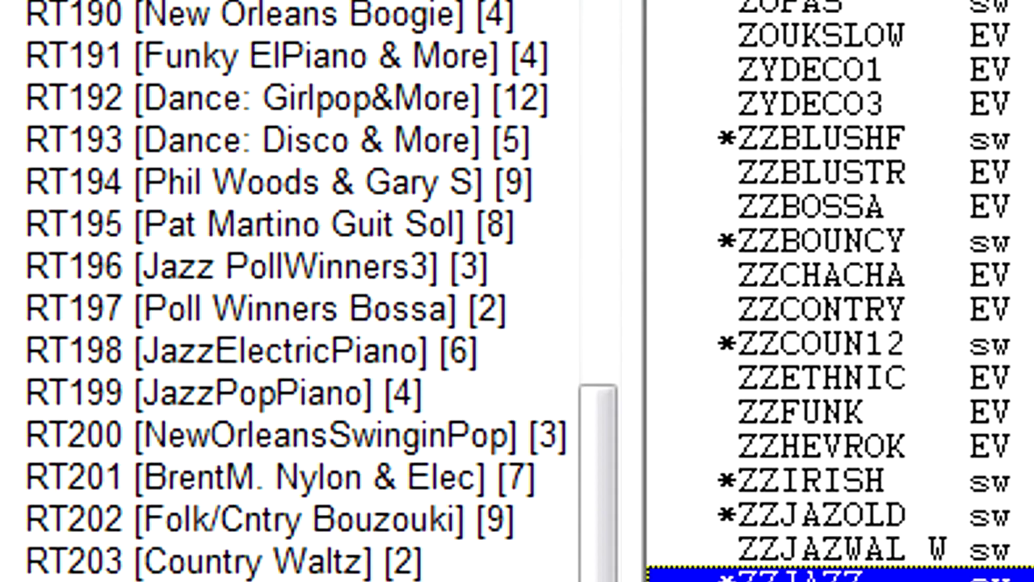
{"action": "left_click", "coordinate": [338, 274]}
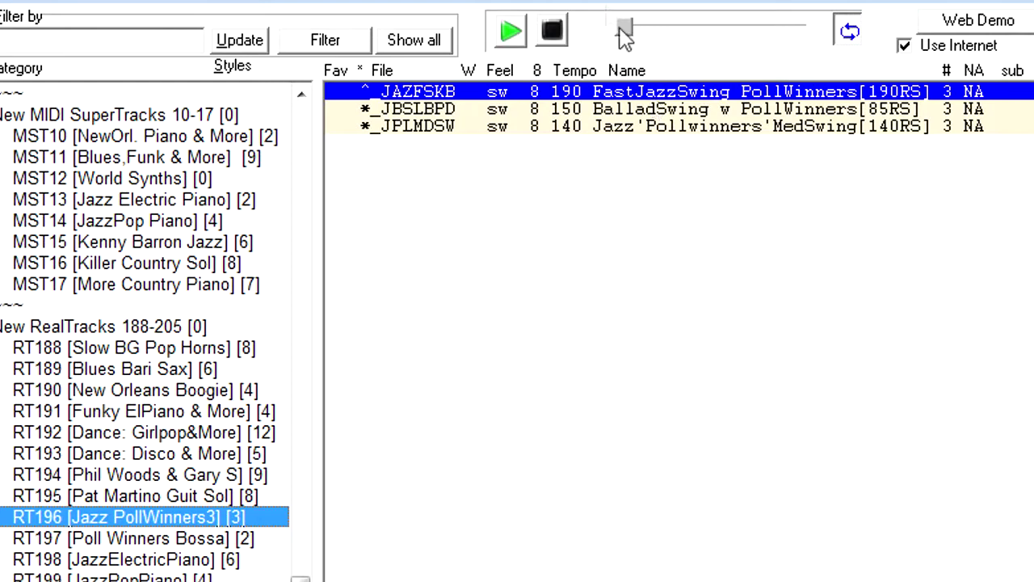
Audition the FastJazzSwing PollWinners[190RS] and Jazz'Pollwinners'MedSwing[140RS] styles.
{"action": "left_click", "coordinate": [512, 37]}
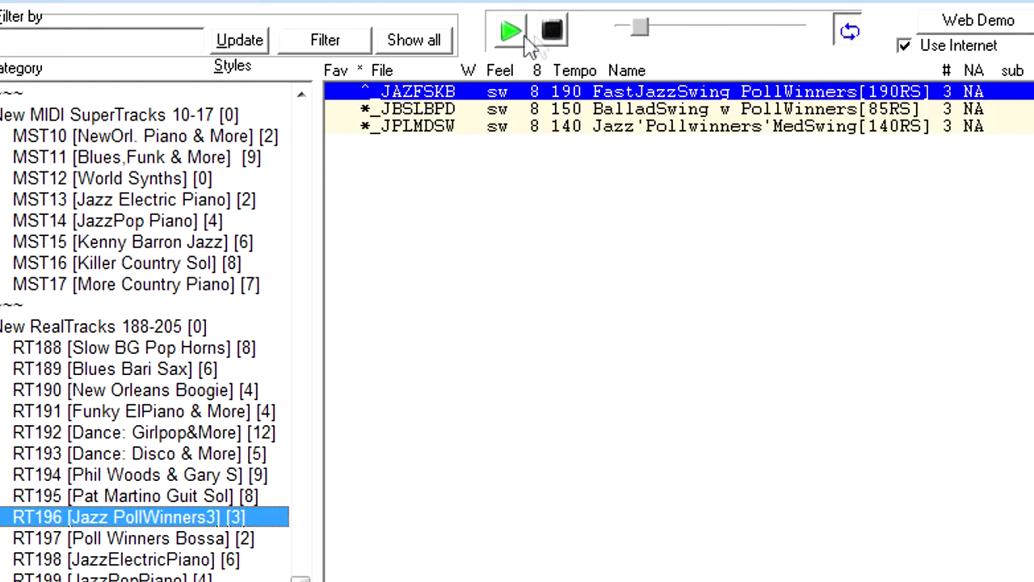
{"action": "left_click", "coordinate": [559, 34]}
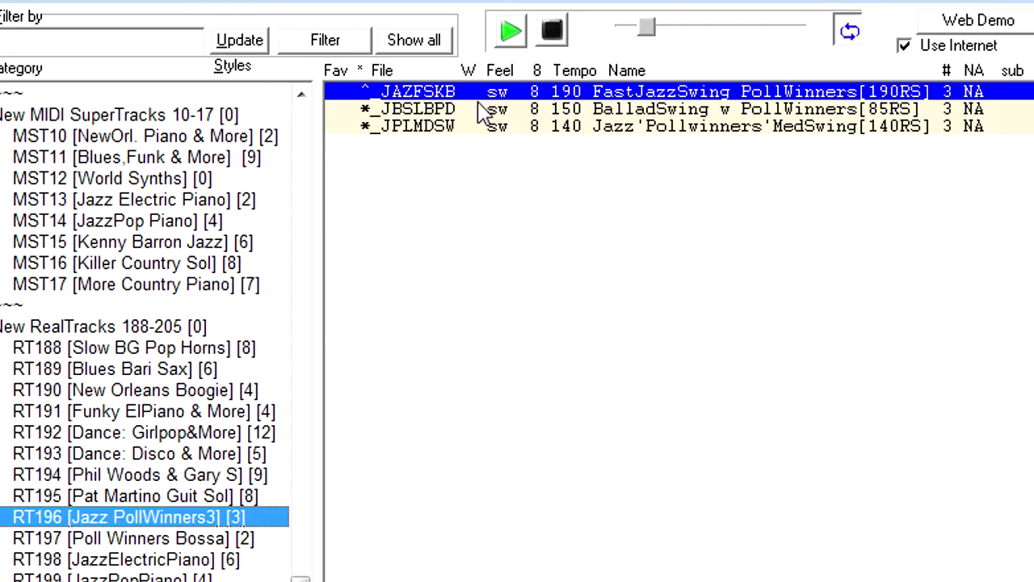
{"action": "left_click", "coordinate": [504, 129]}
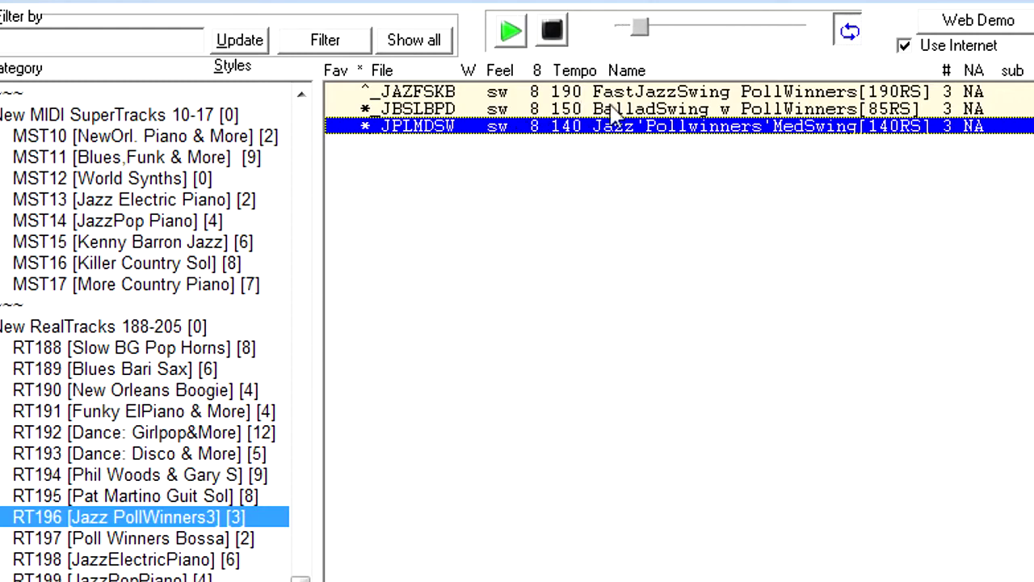
Apply the BalladSwing w PollWinners[85RS] style to the song and generate all BB tracks.
{"action": "left_click", "coordinate": [819, 111]}
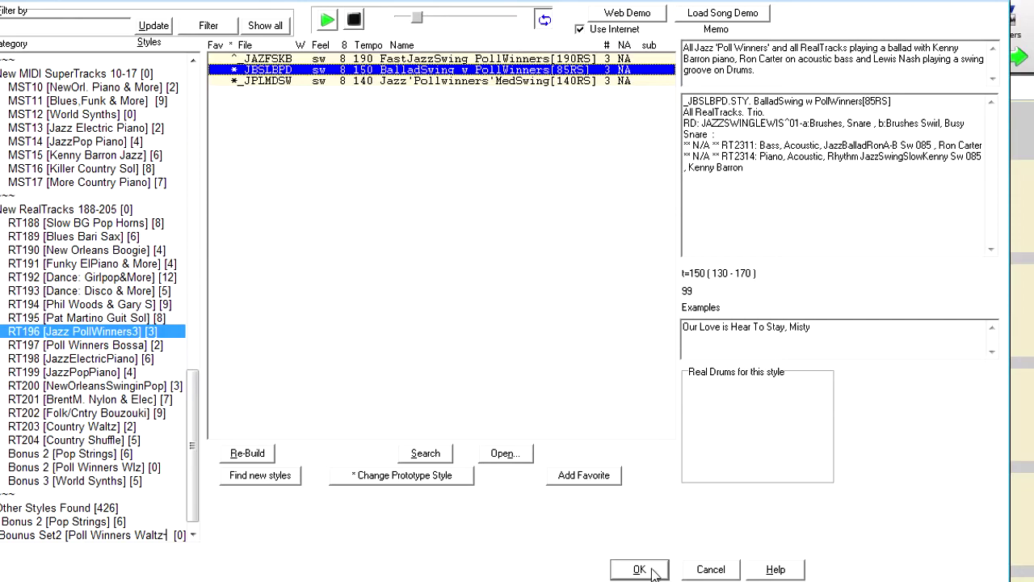
{"action": "left_click", "coordinate": [639, 570]}
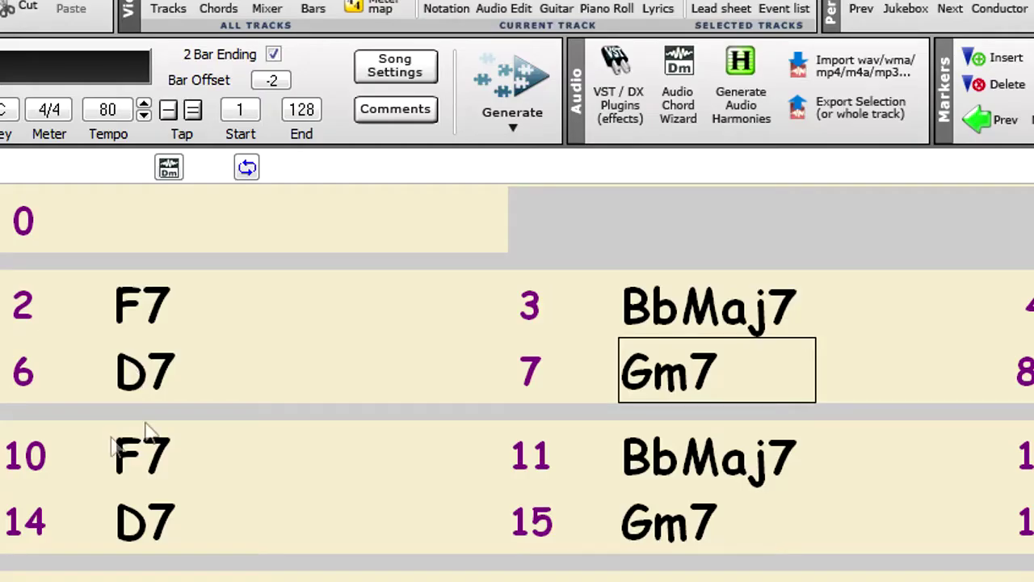
{"action": "left_click", "coordinate": [527, 129]}
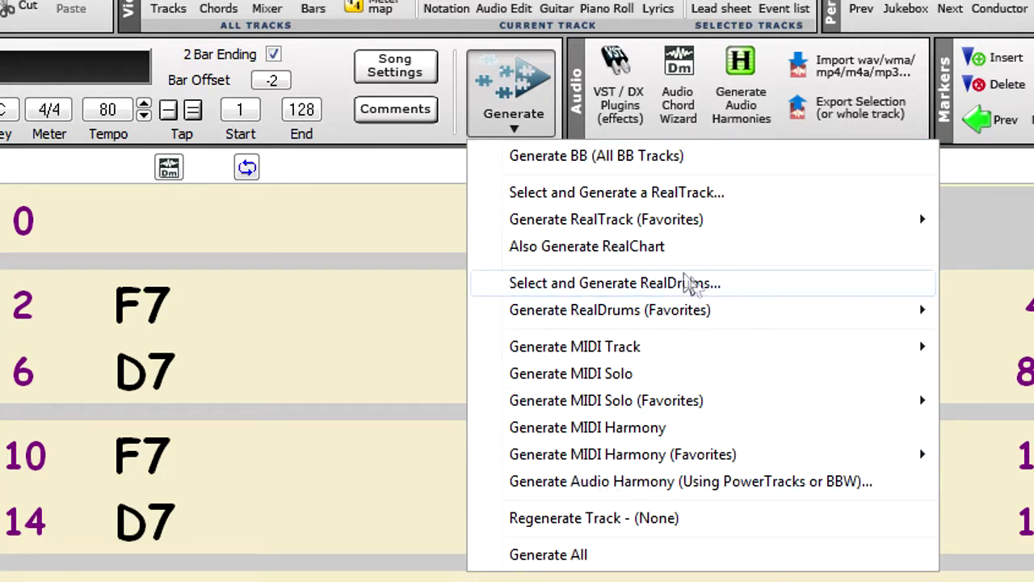
{"action": "left_click", "coordinate": [585, 159]}
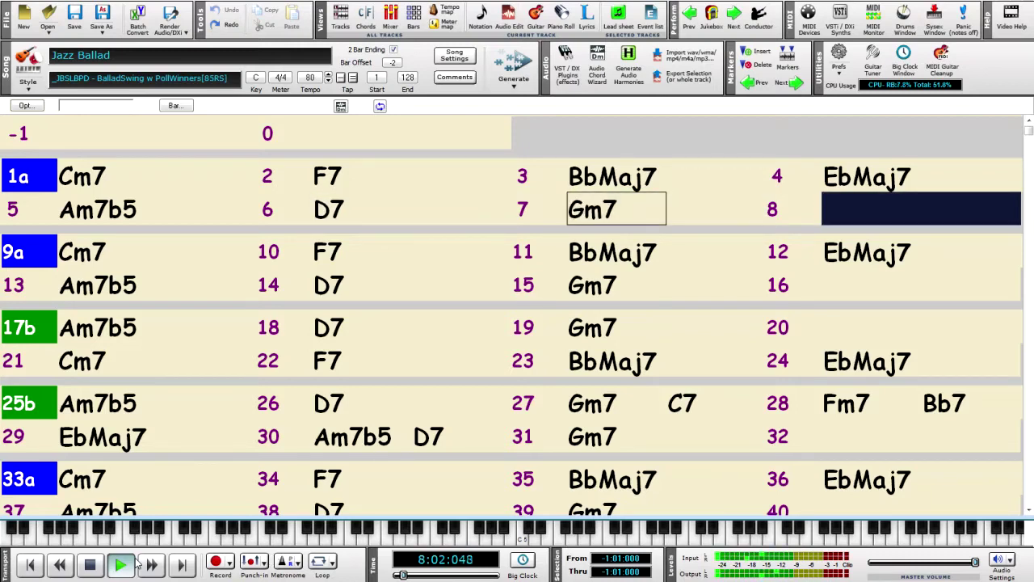
Start choosing a RealTrack for an empty track in the Tracks view and filter the RealTracks list by Phil Woods.
{"action": "left_click", "coordinate": [341, 17]}
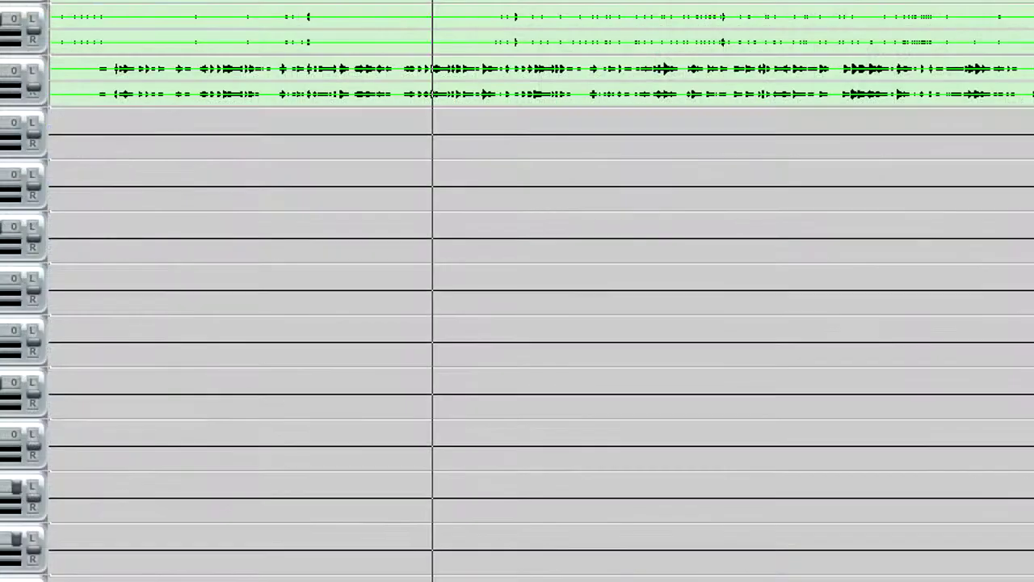
{"action": "right_click", "coordinate": [265, 144]}
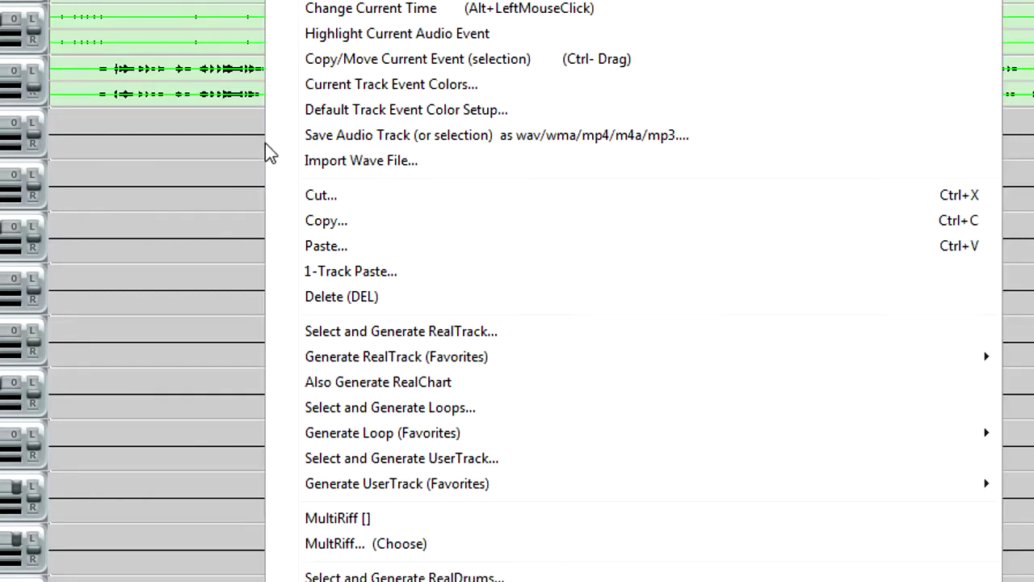
{"action": "left_click", "coordinate": [422, 331]}
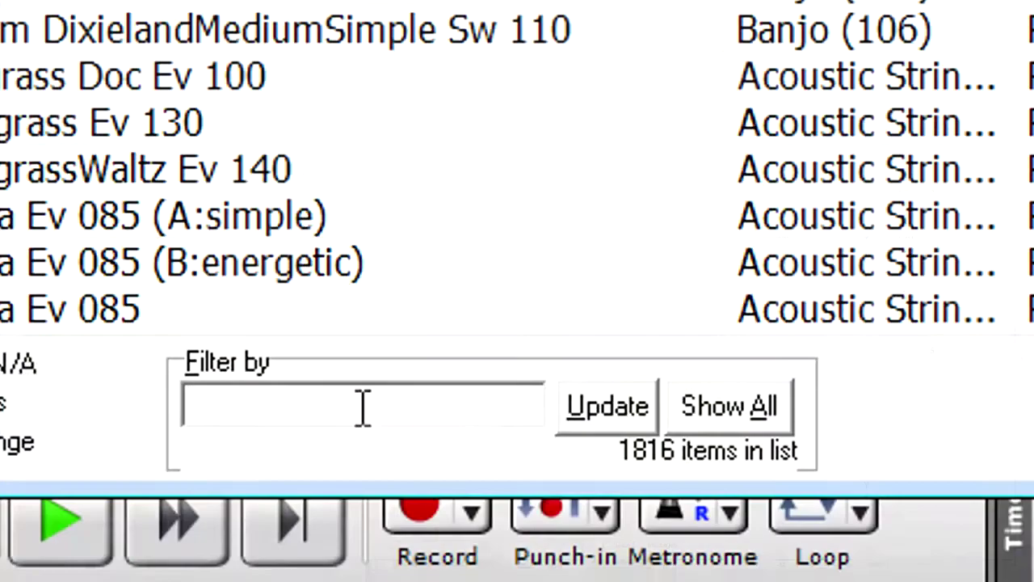
{"action": "left_click", "coordinate": [199, 536]}
{"action": "type", "text": "P"}
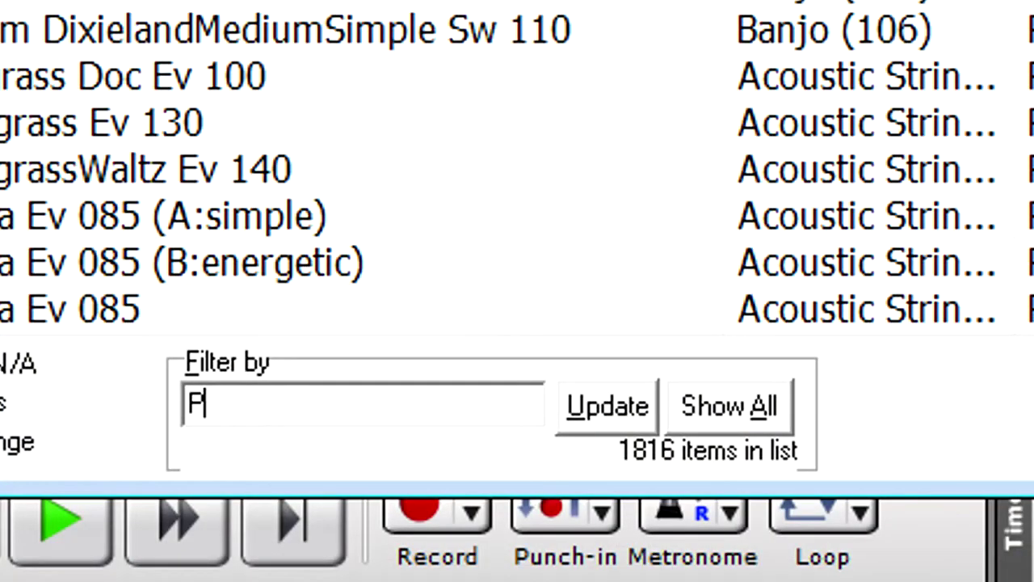
{"action": "type", "text": "hil Woods"}
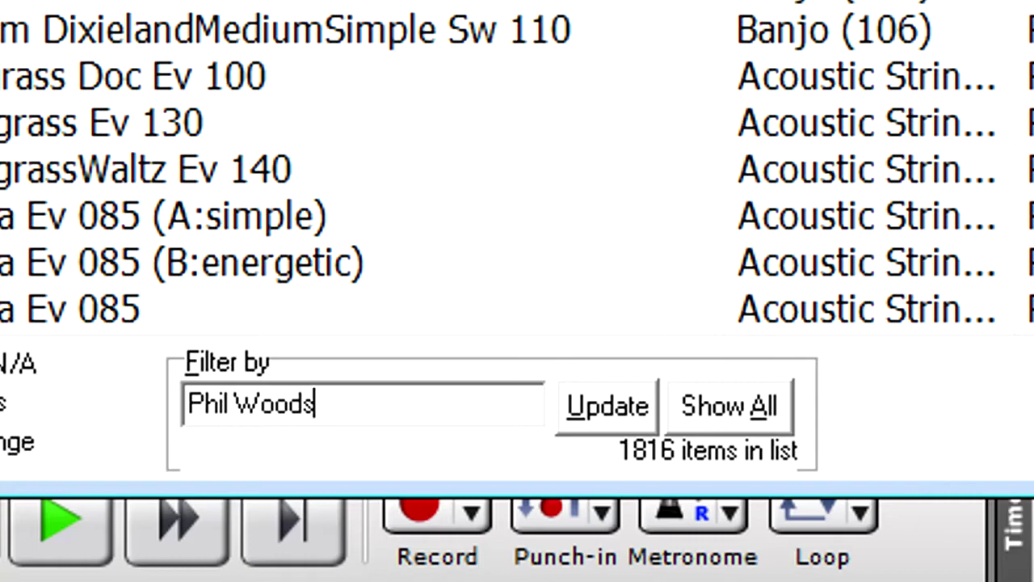
{"action": "key", "text": "Return"}
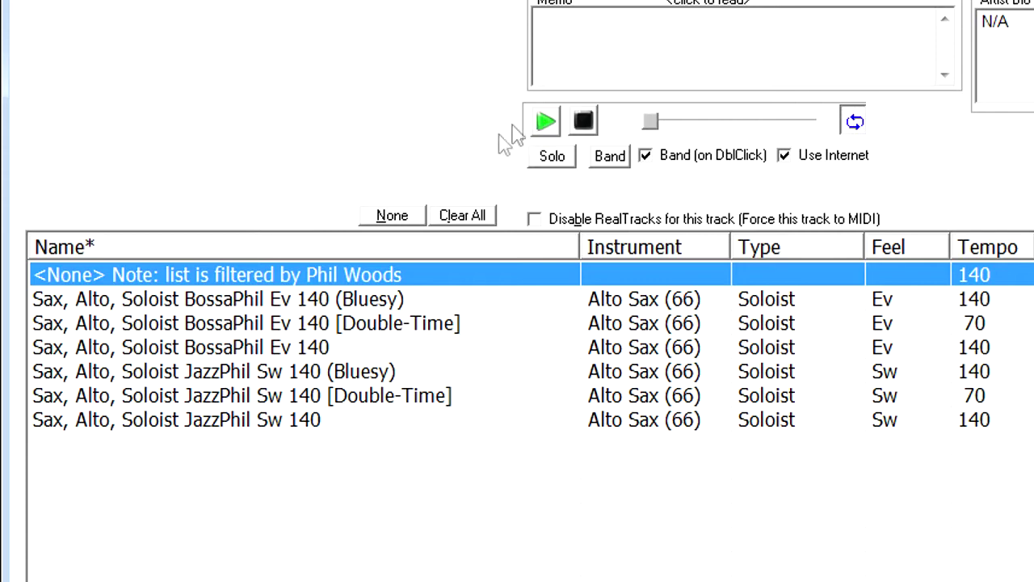
Audition the alto sax soloists BossaPhil Ev 140 (Bluesy) and JazzPhil Sw 140, and select JazzPhil Sw 140 [Double-Time].
{"action": "left_click", "coordinate": [280, 303]}
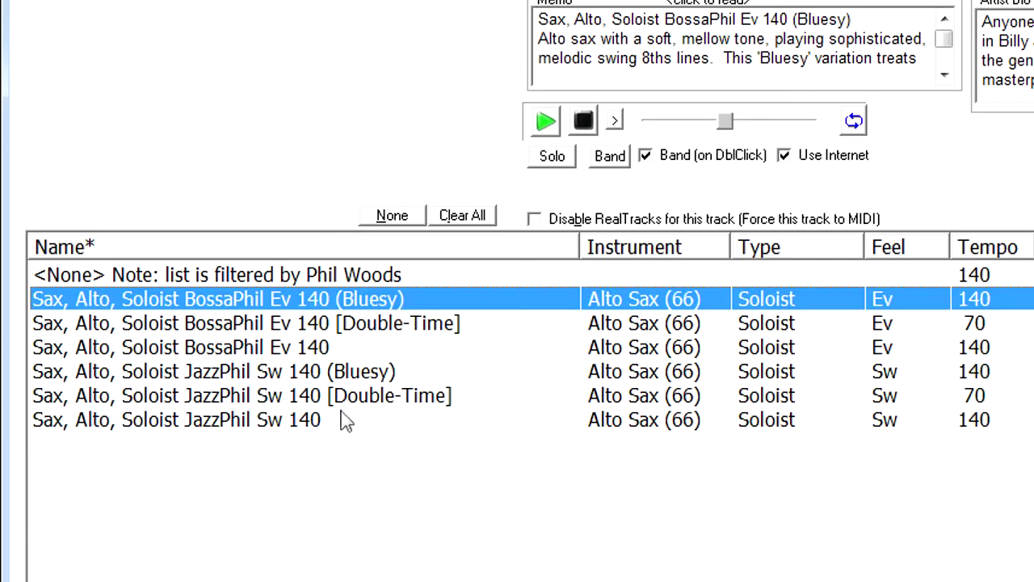
{"action": "left_click", "coordinate": [176, 420]}
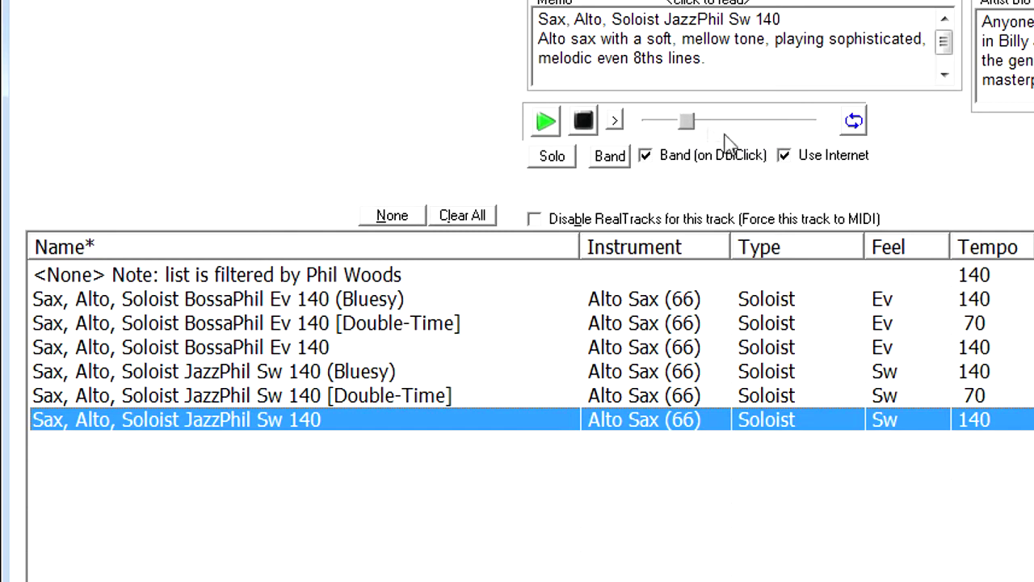
{"action": "left_click", "coordinate": [617, 126]}
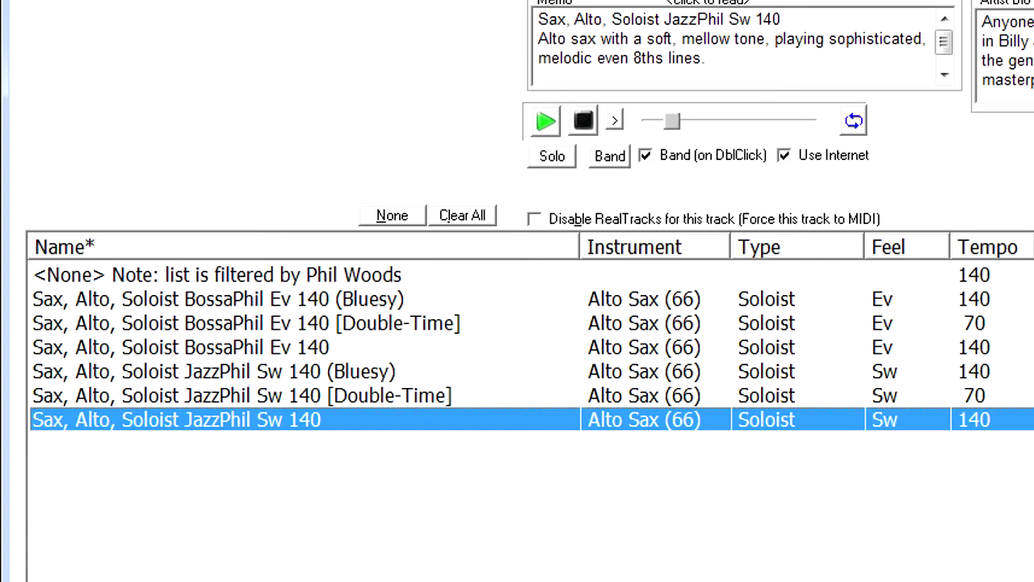
{"action": "left_click", "coordinate": [378, 406]}
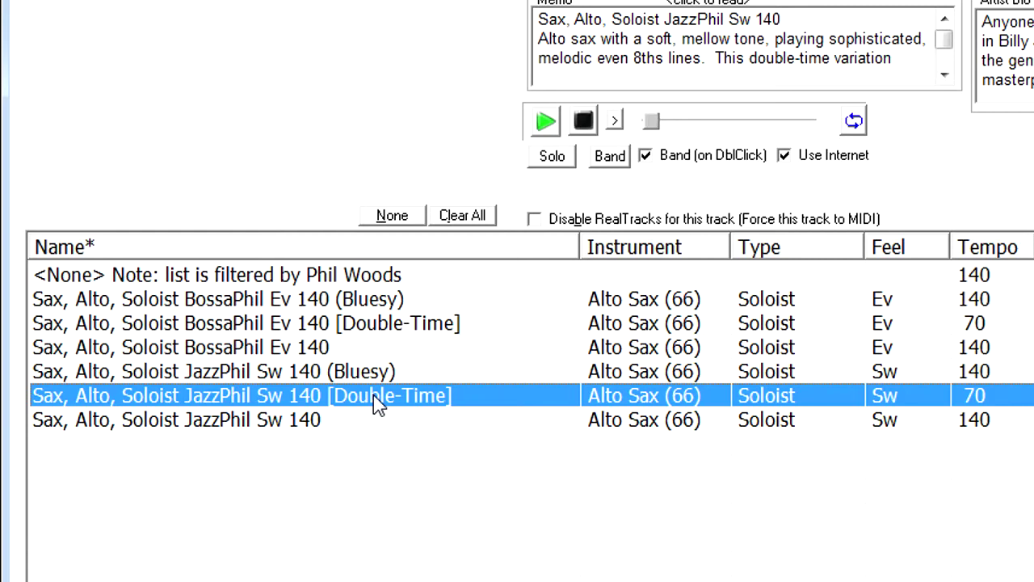